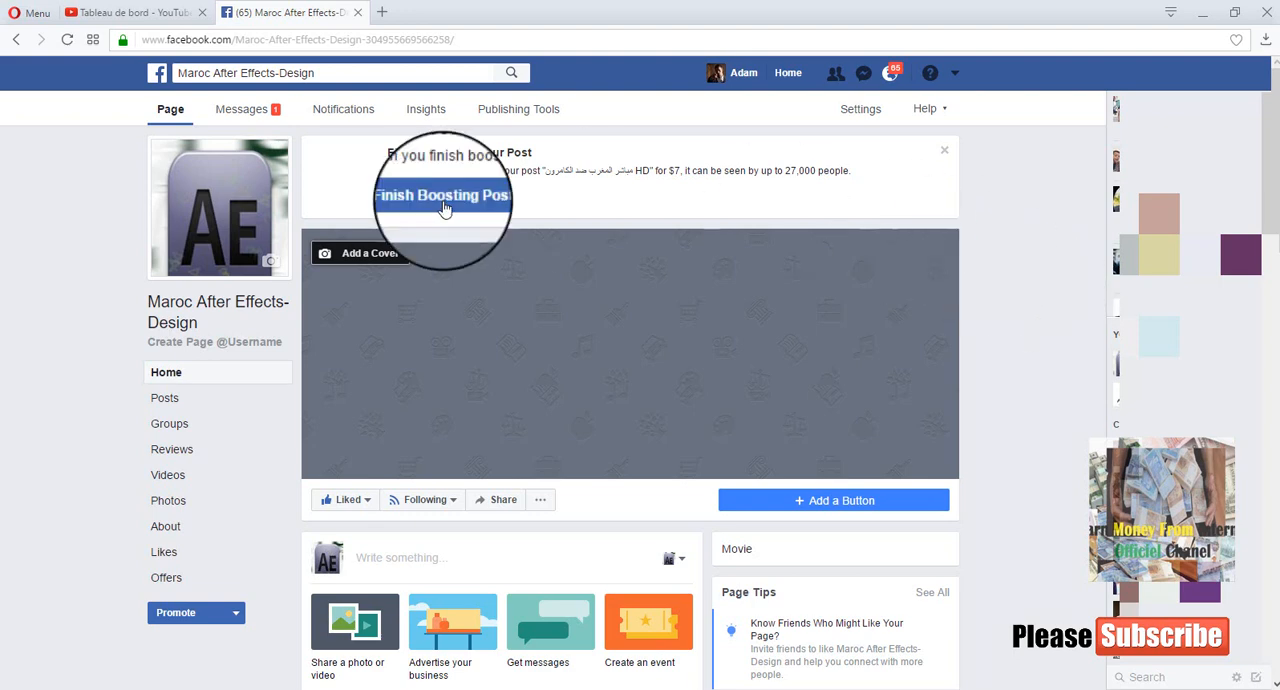
- Dismiss the post-boosting notice on the Page and check the account's list of managed Pages
left_click(944, 153)
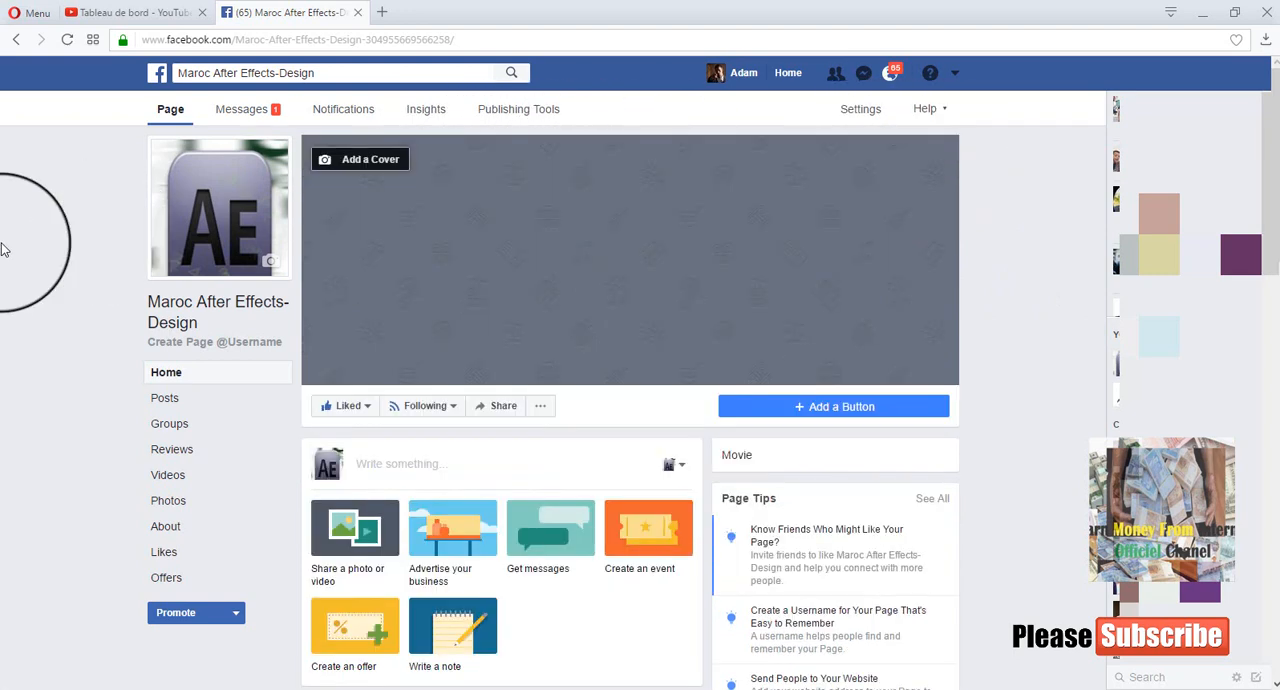
left_click_drag(209, 323, 150, 308)
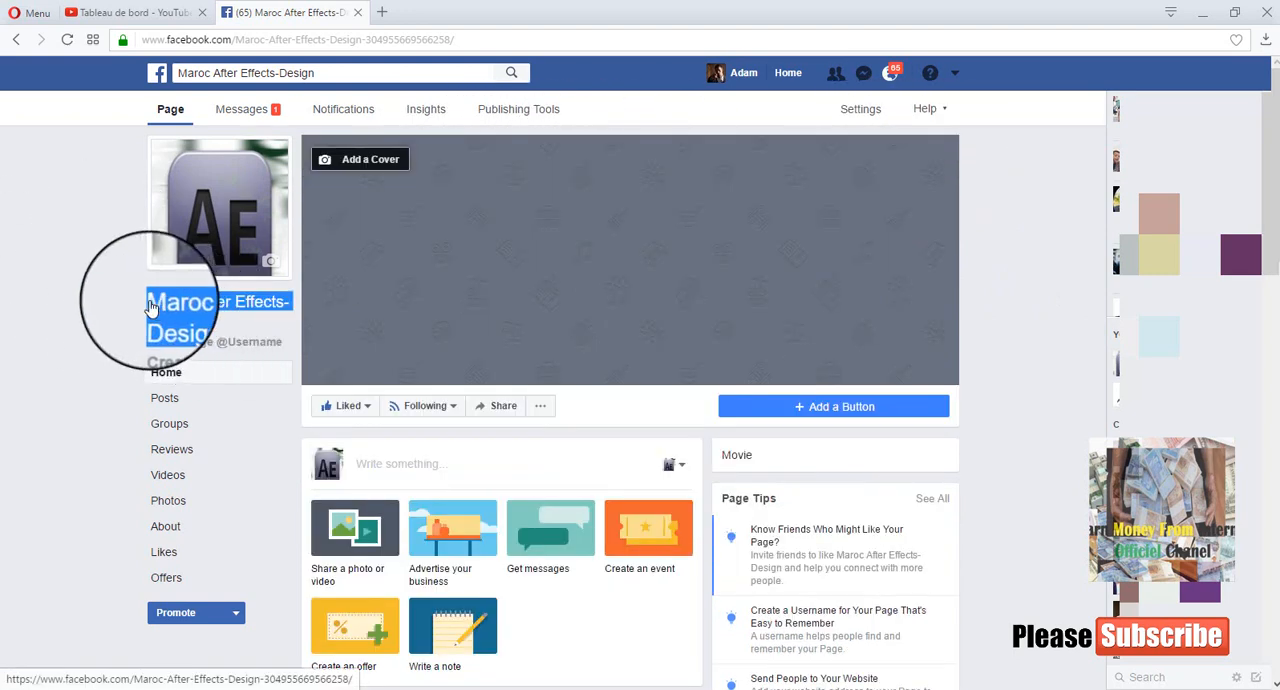
left_click(82, 323)
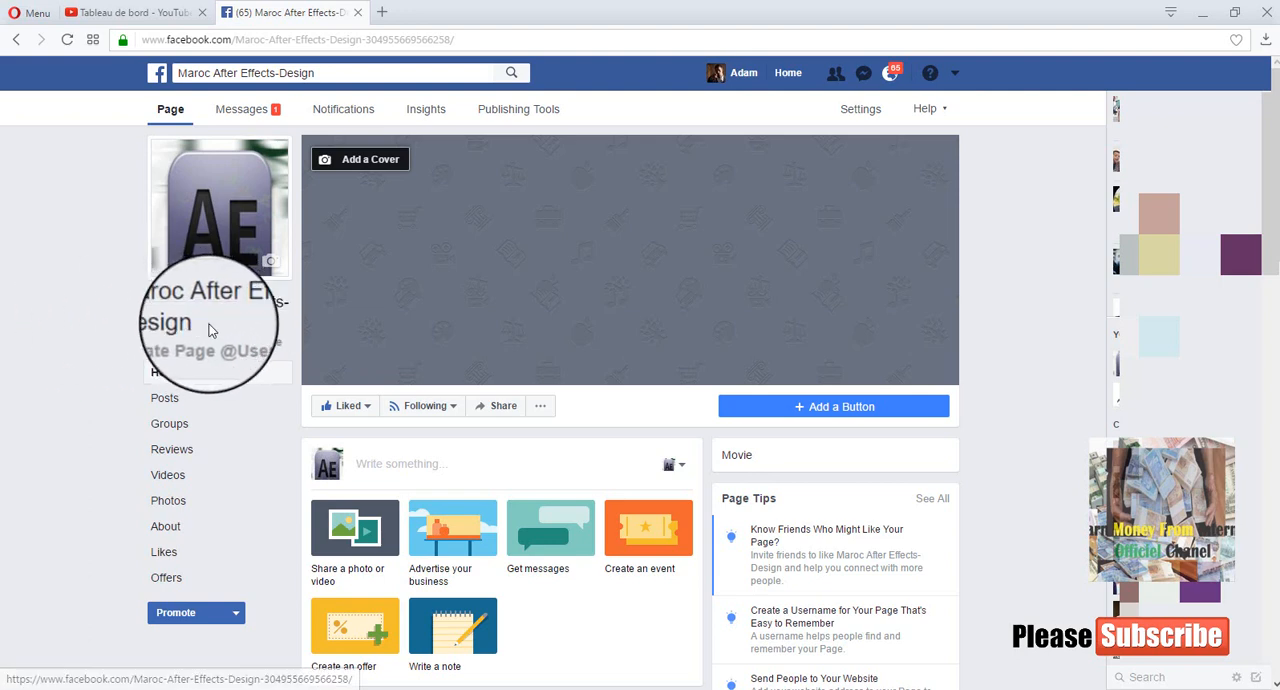
left_click_drag(174, 320, 149, 294)
left_click(86, 309)
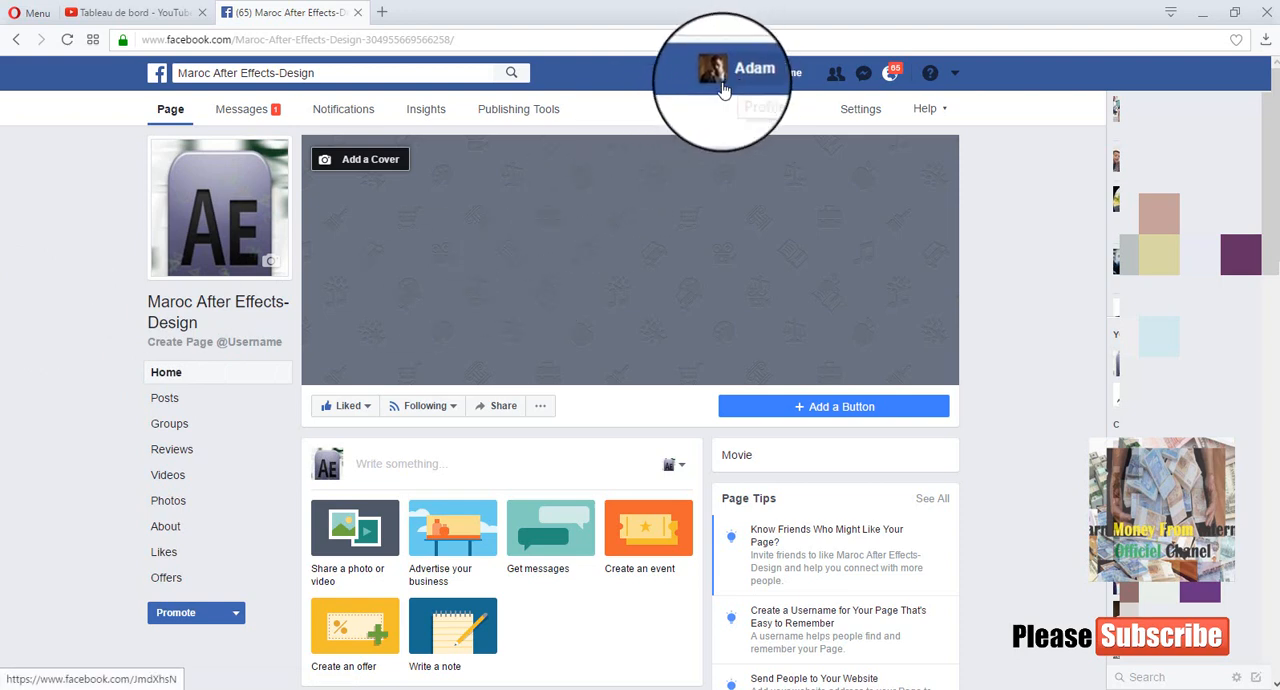
left_click(955, 76)
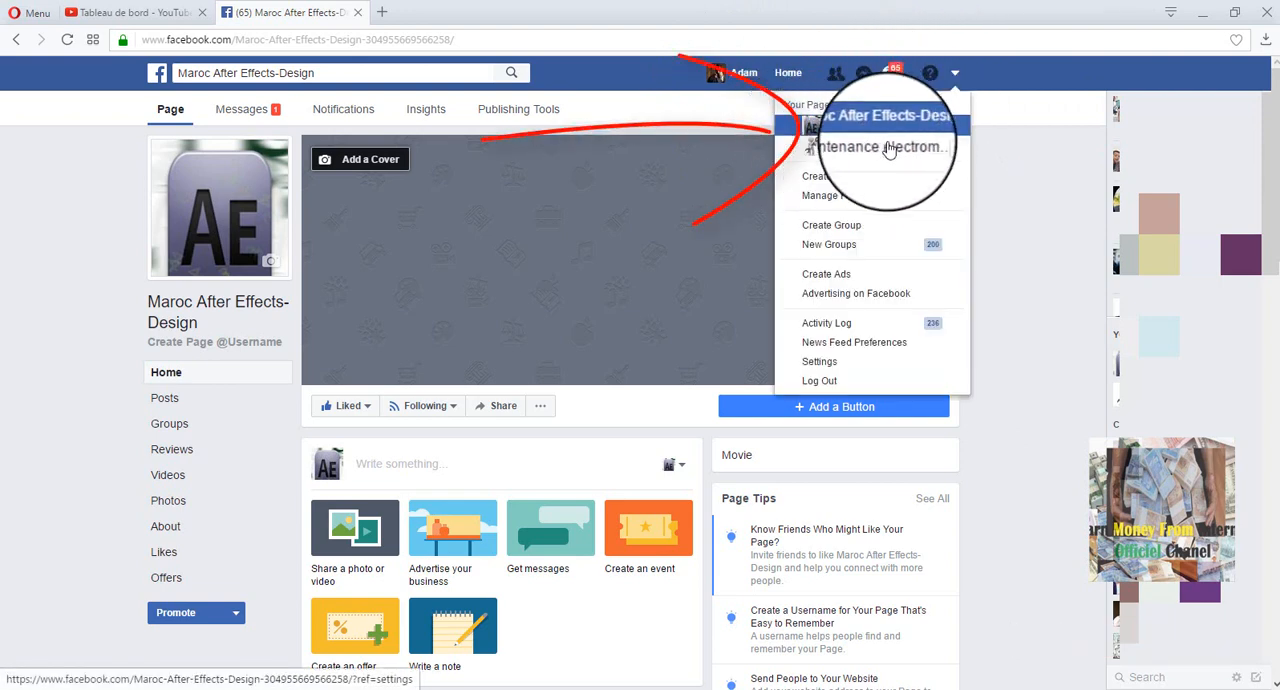
left_click(1008, 168)
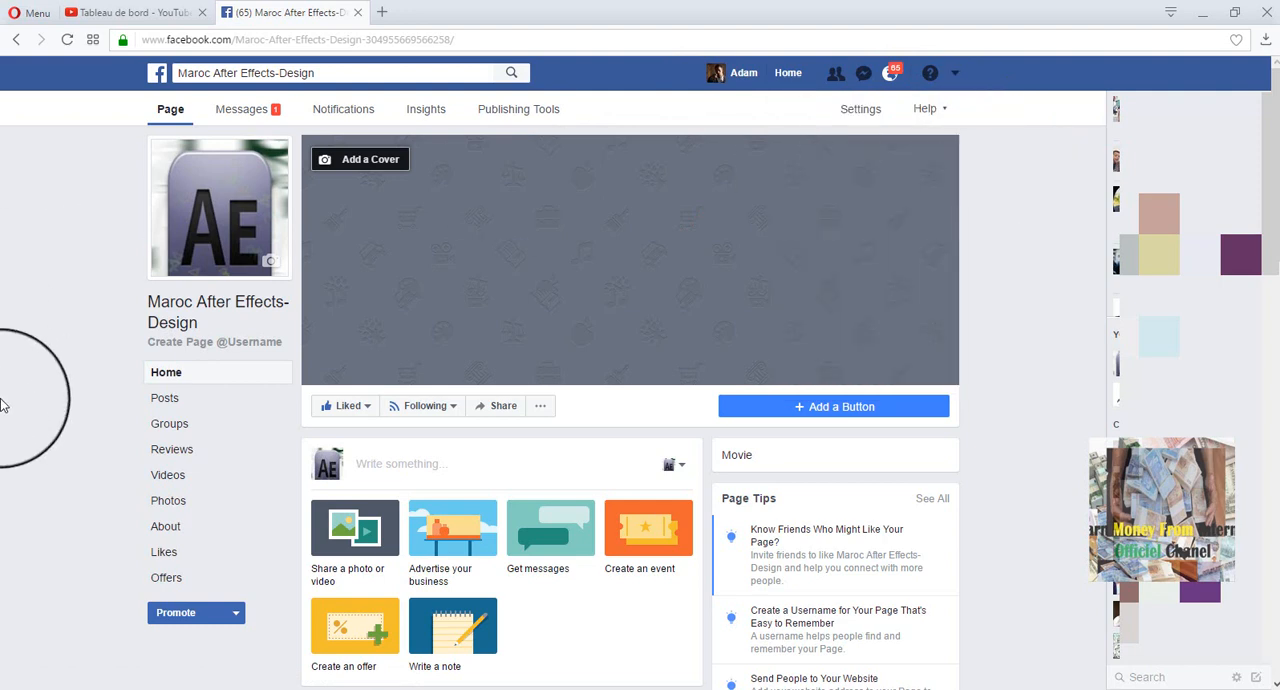
- Open the Page's About section and look over its General details
left_click(180, 529)
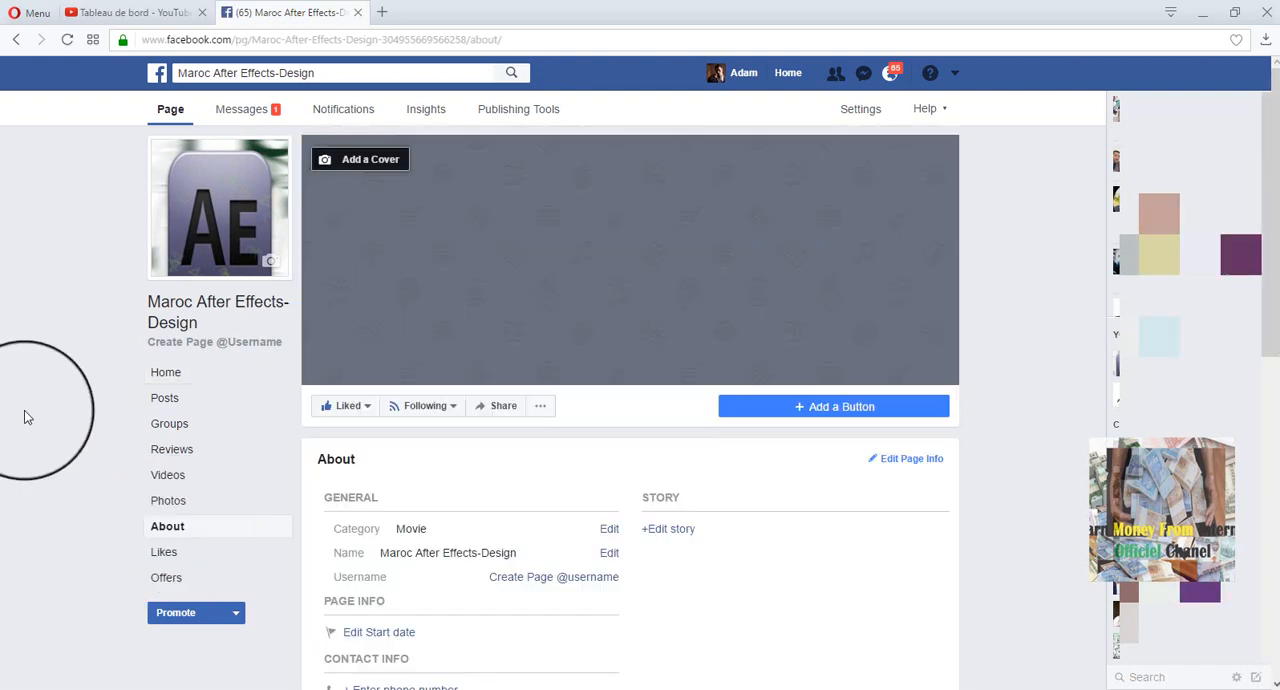
scroll(27, 417, "down", 3)
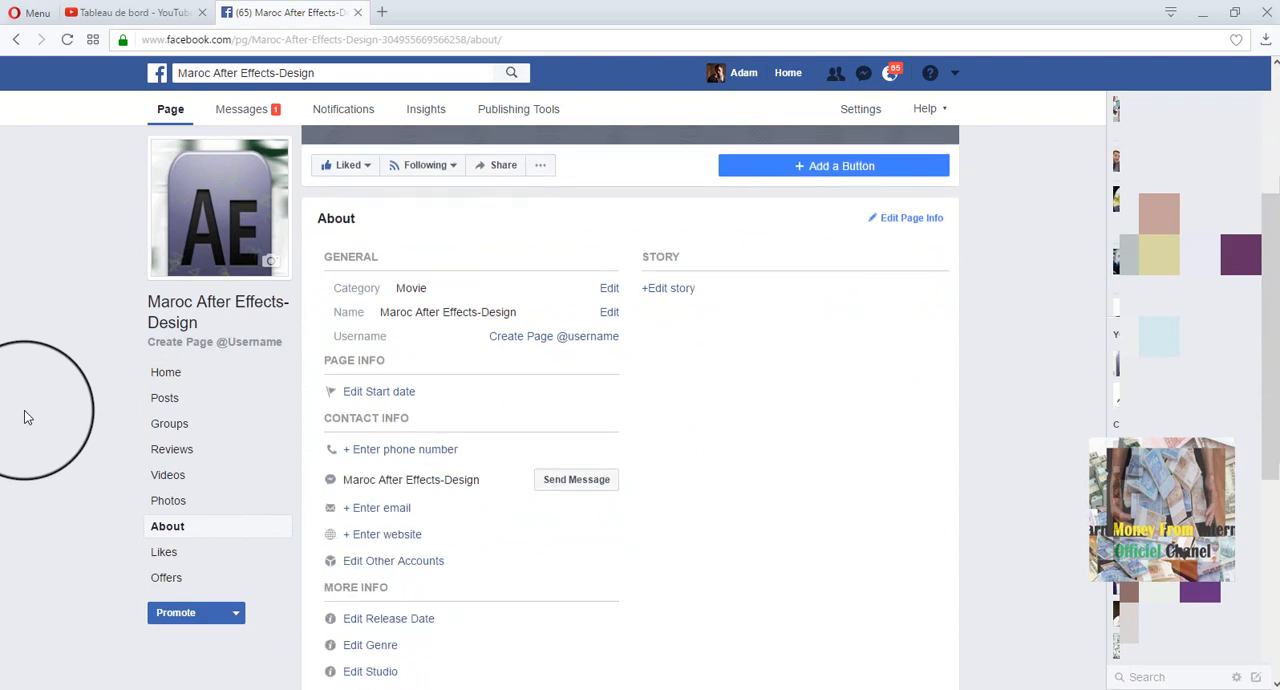
left_click_drag(323, 256, 677, 360)
left_click(445, 298)
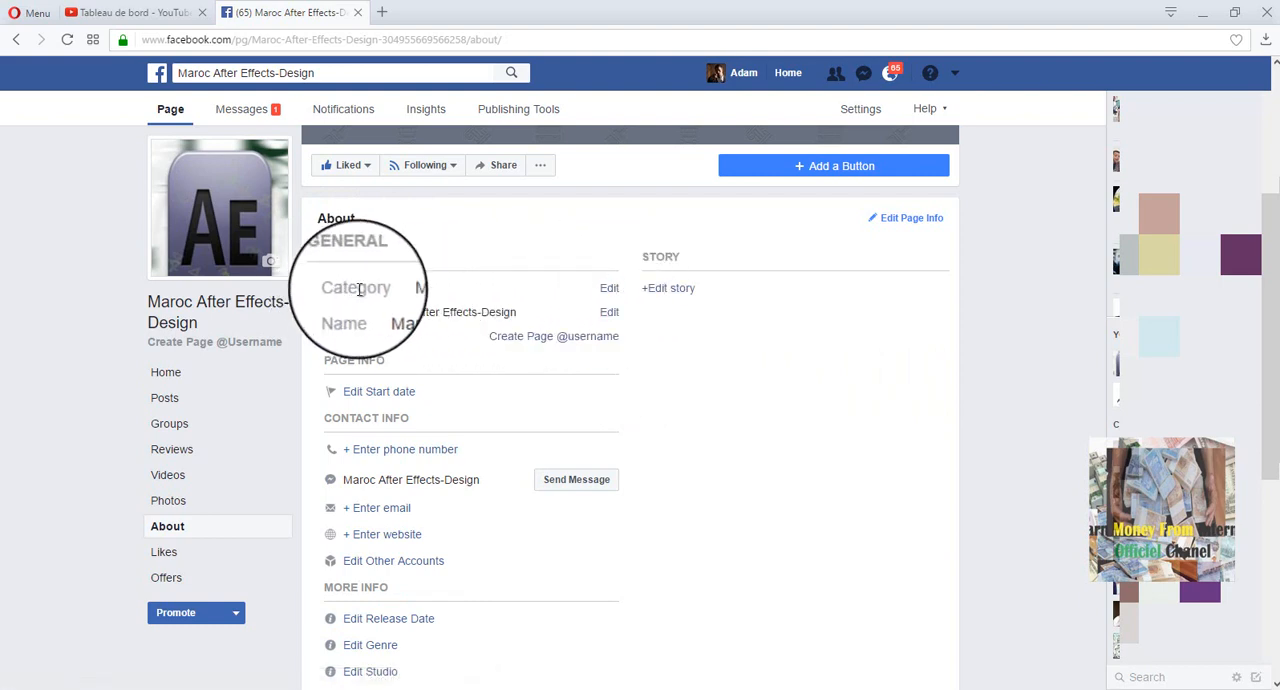
- Edit the Page's categories and add TV Show
left_click_drag(335, 288, 474, 289)
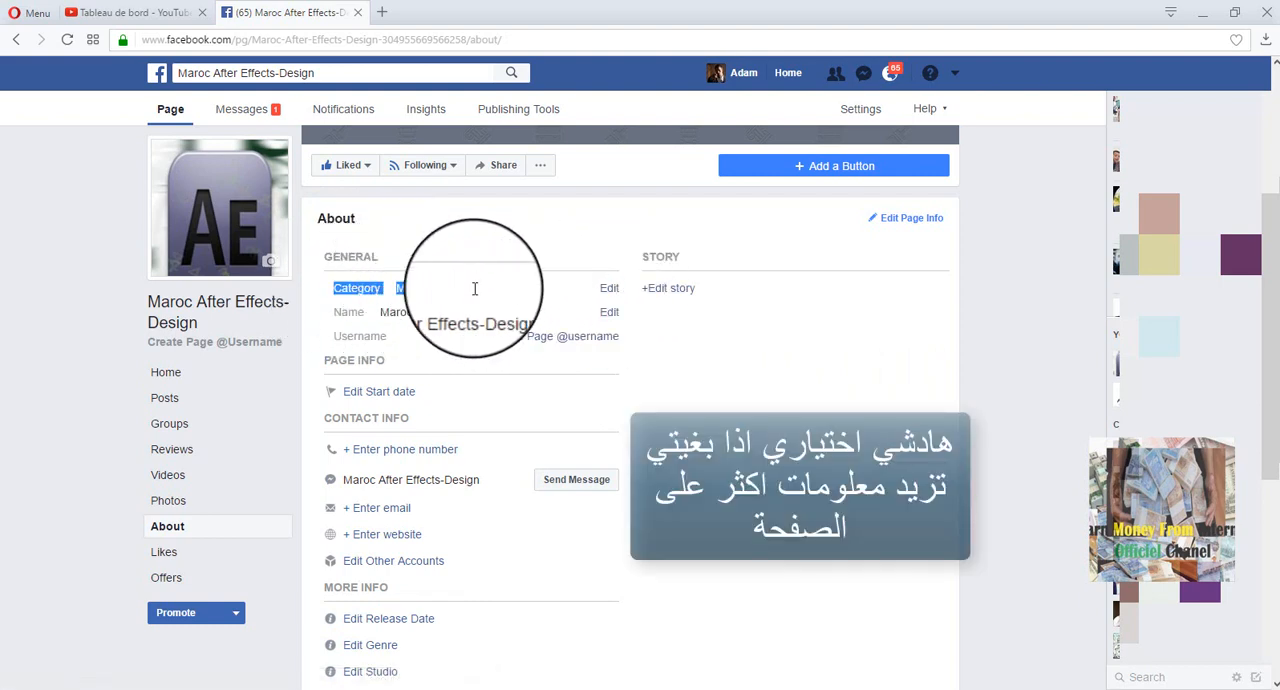
left_click(585, 289)
left_click(605, 291)
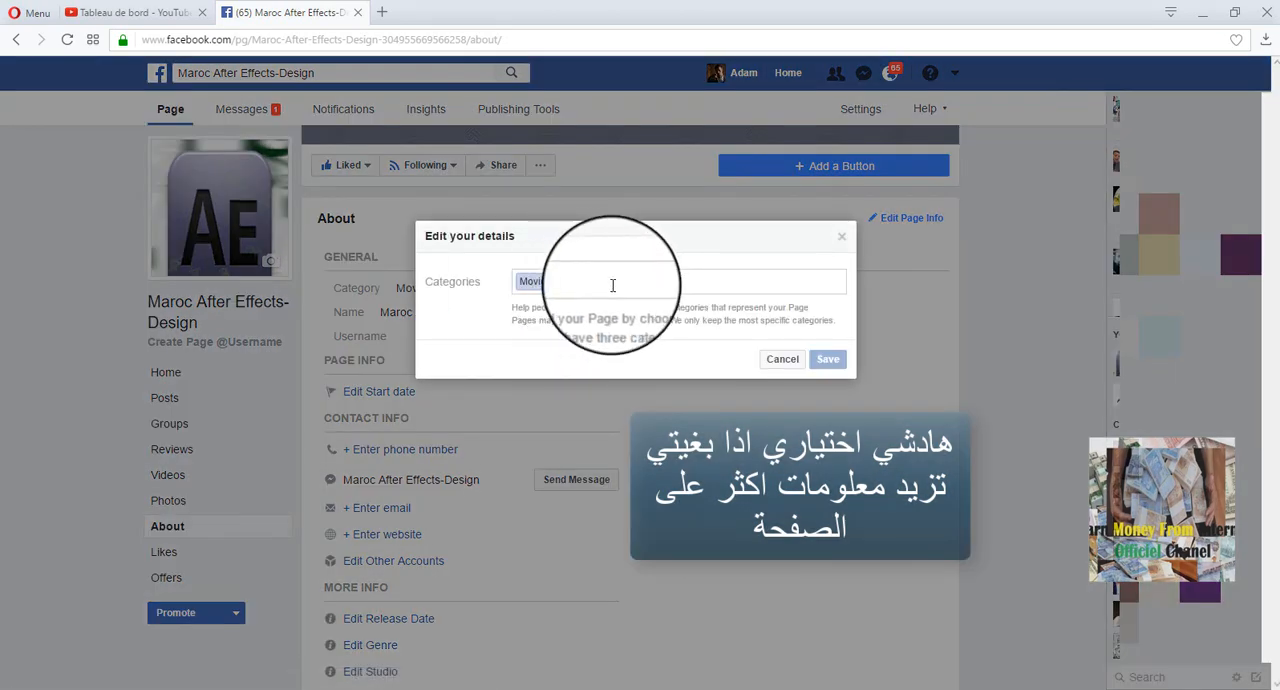
type("TV")
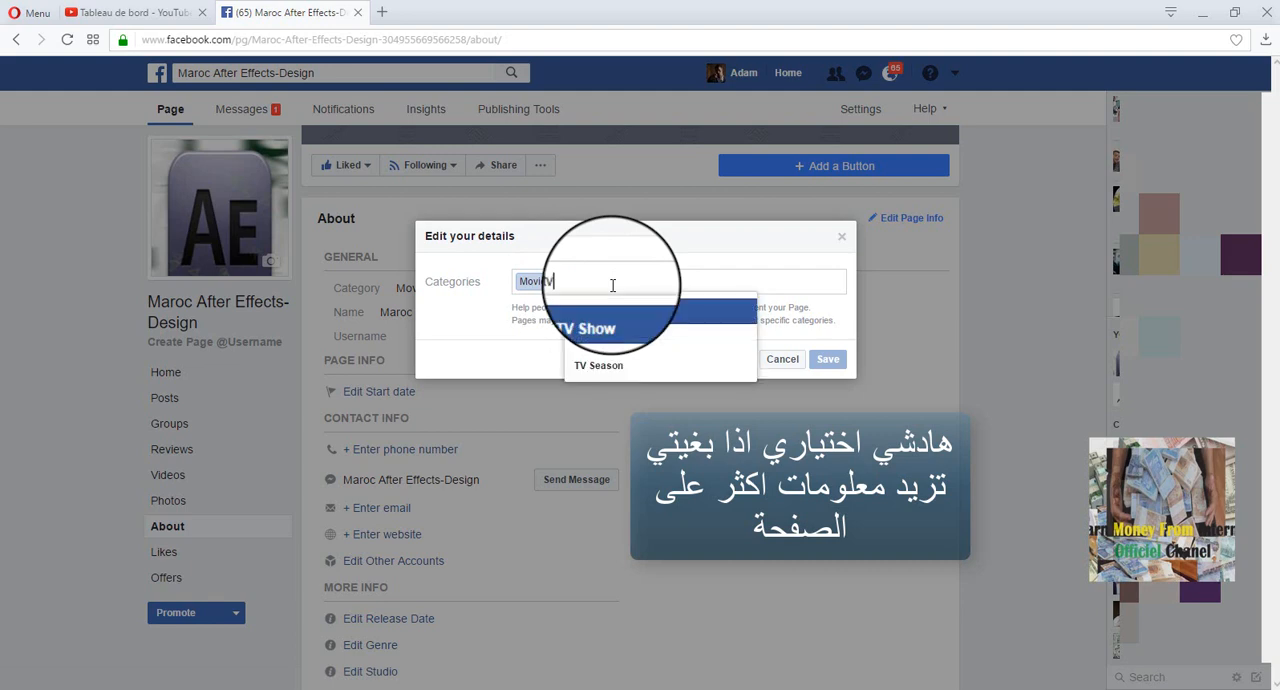
key("Return")
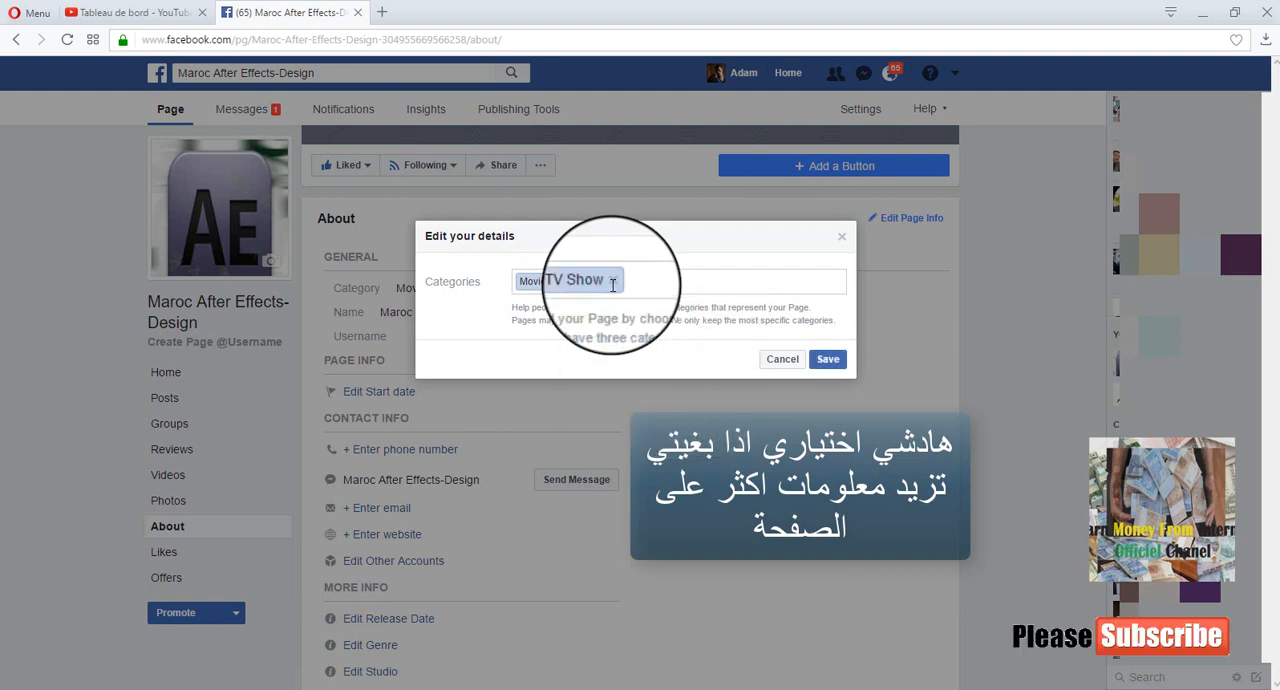
type("dah")
key("BackSpace")
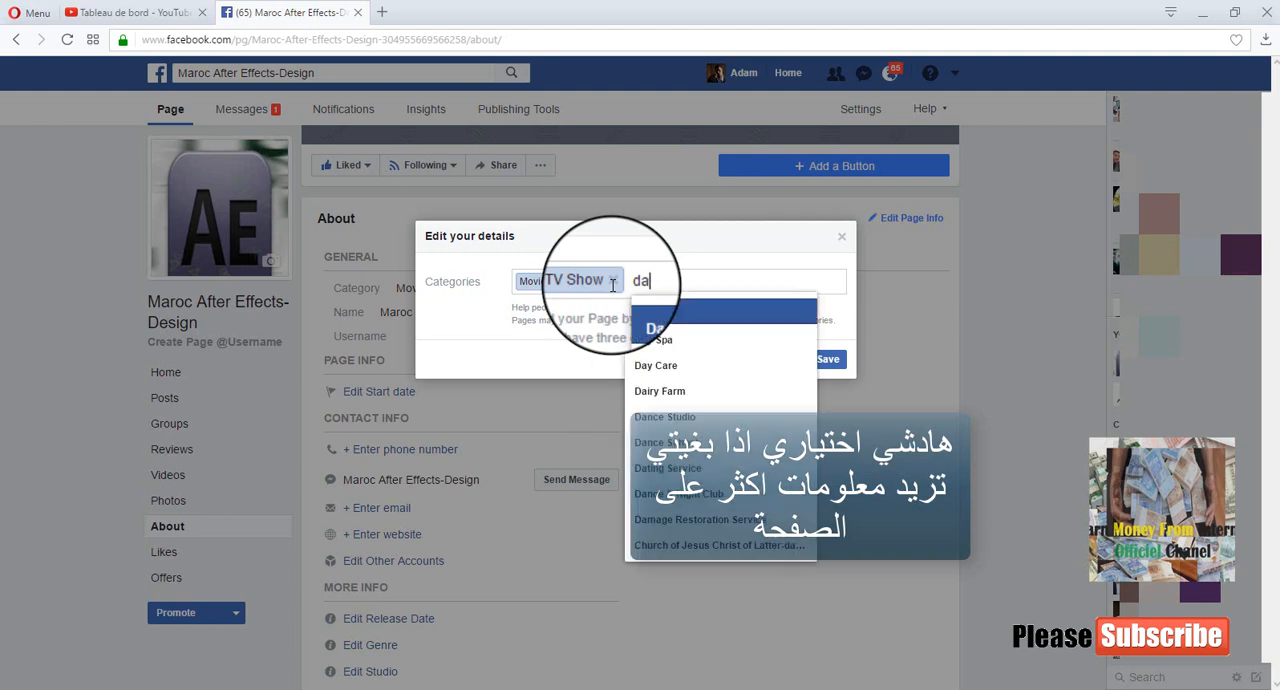
type("h")
key("BackSpace")
key("BackSpace")
key("BackSpace")
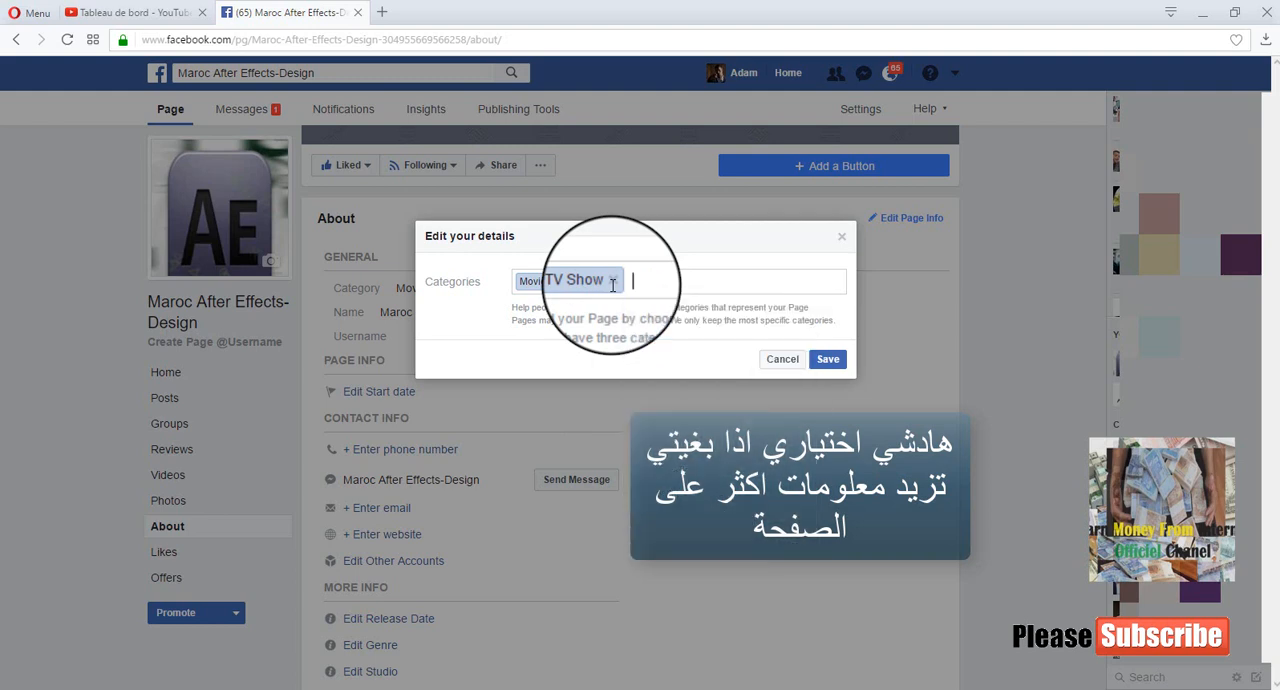
type("ri")
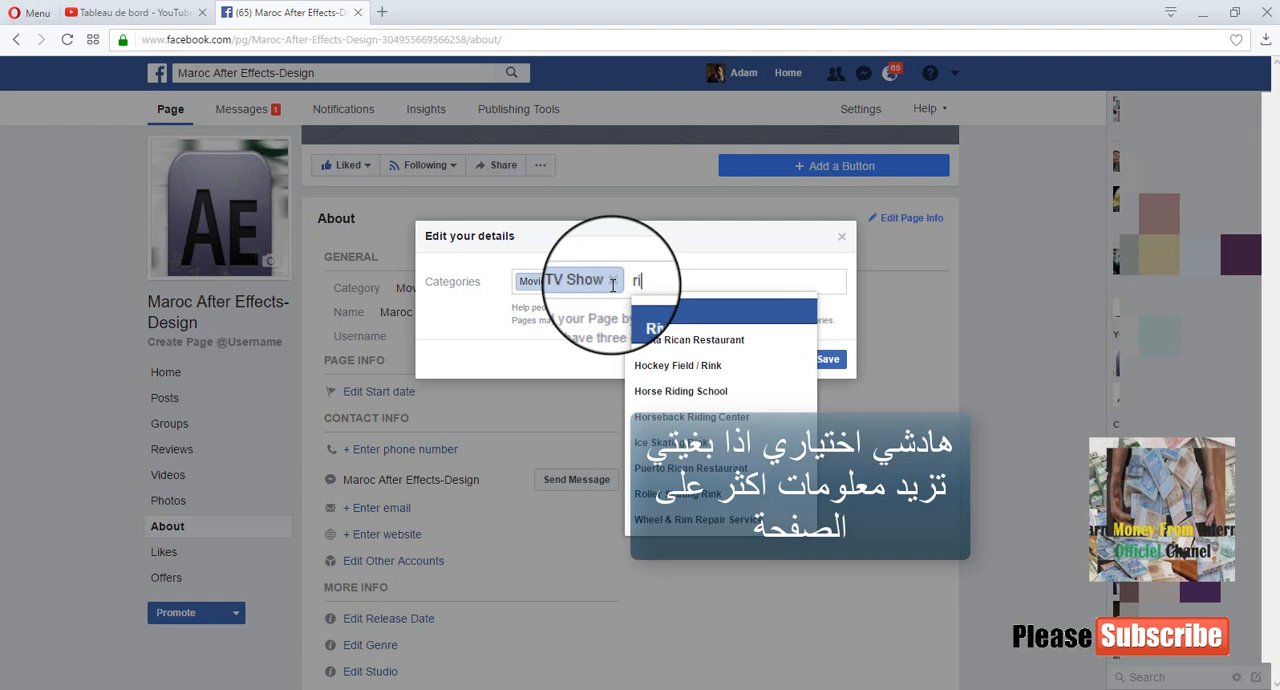
key("BackSpace")
key("BackSpace")
type("lau")
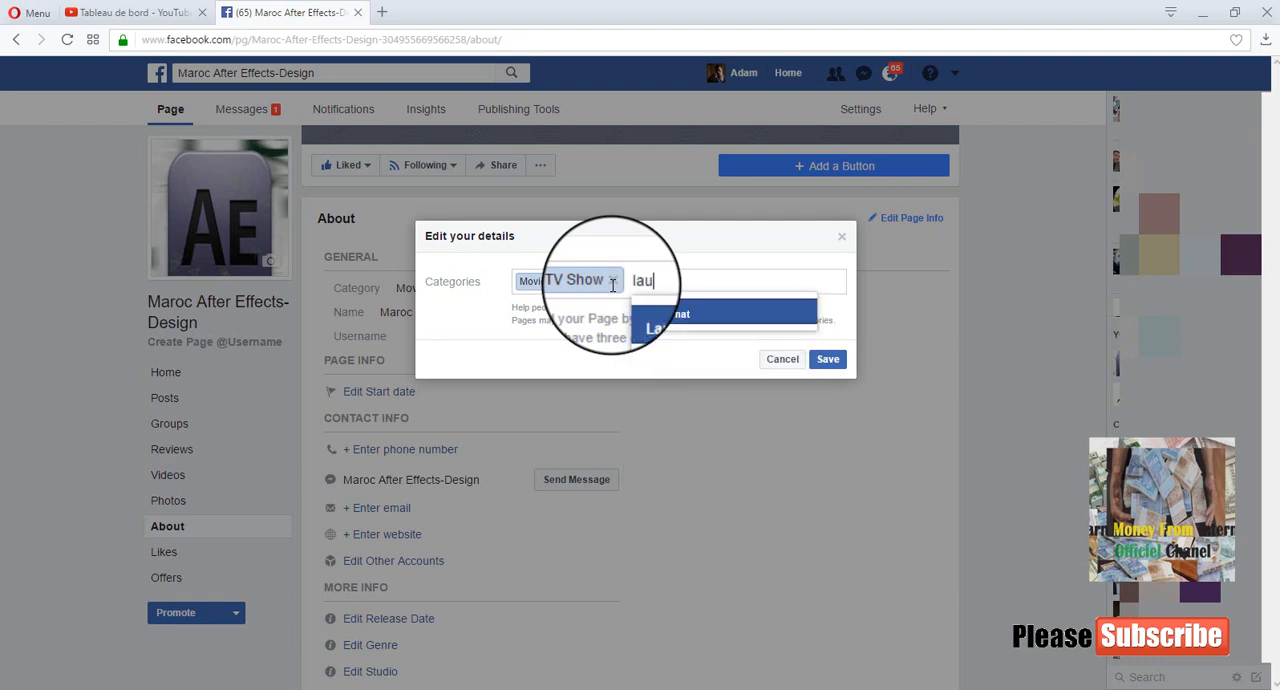
type("g")
key("BackSpace")
key("BackSpace")
key("BackSpace")
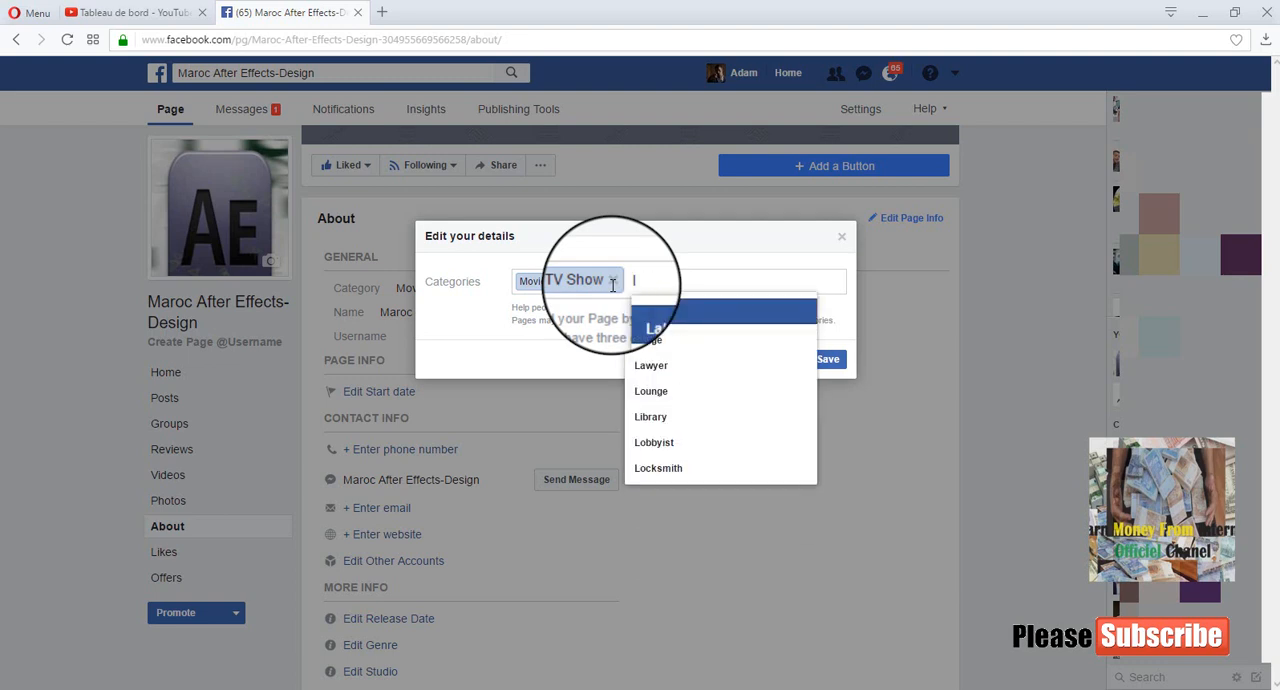
key("BackSpace")
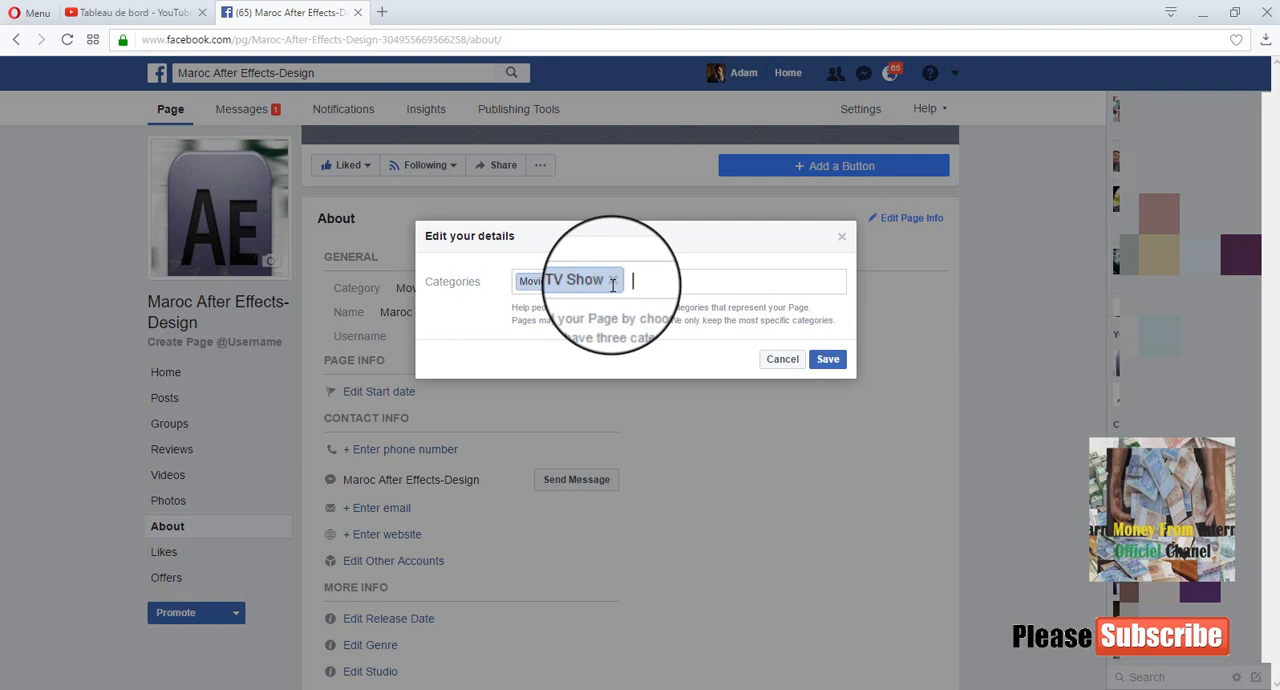
- Add Sport as another Page category and save the categories
type("sport")
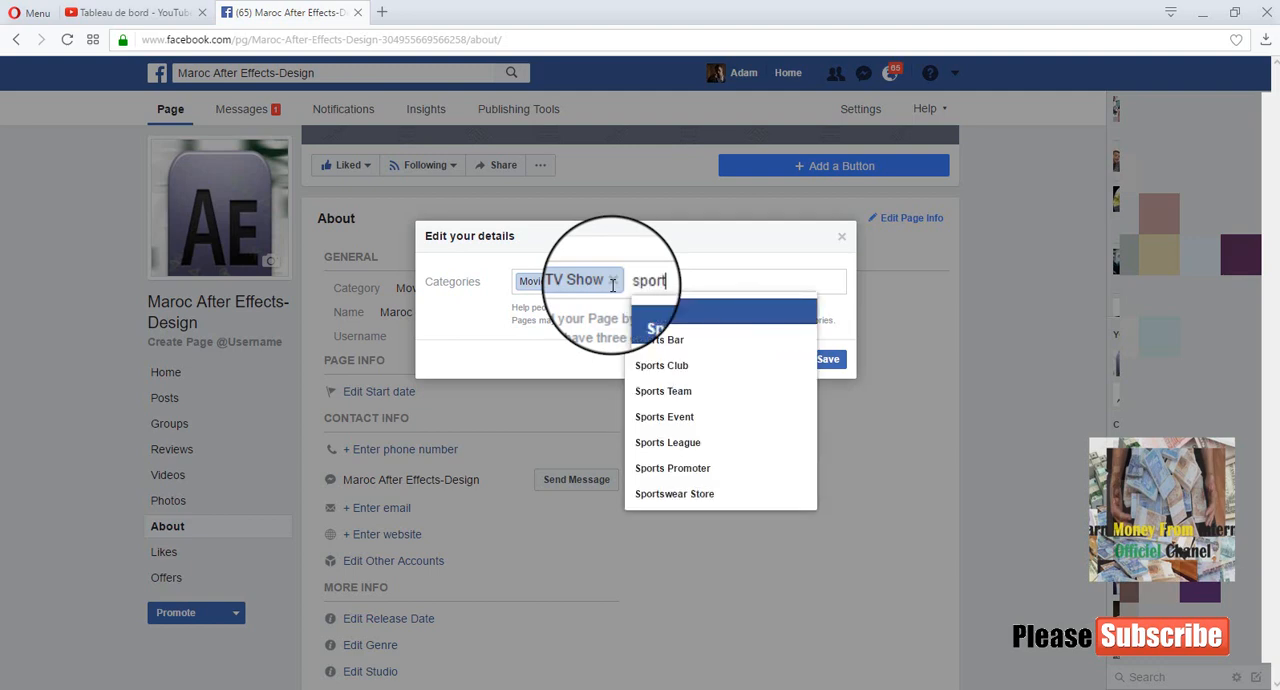
key("Return")
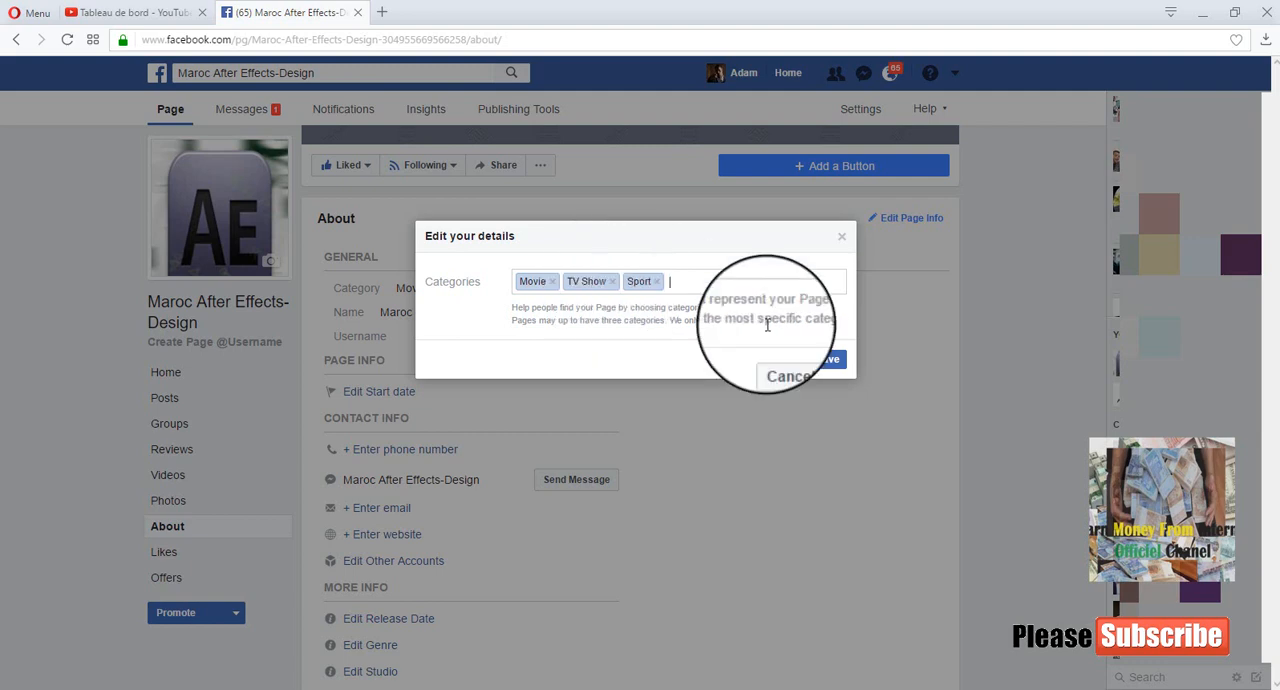
left_click(834, 367)
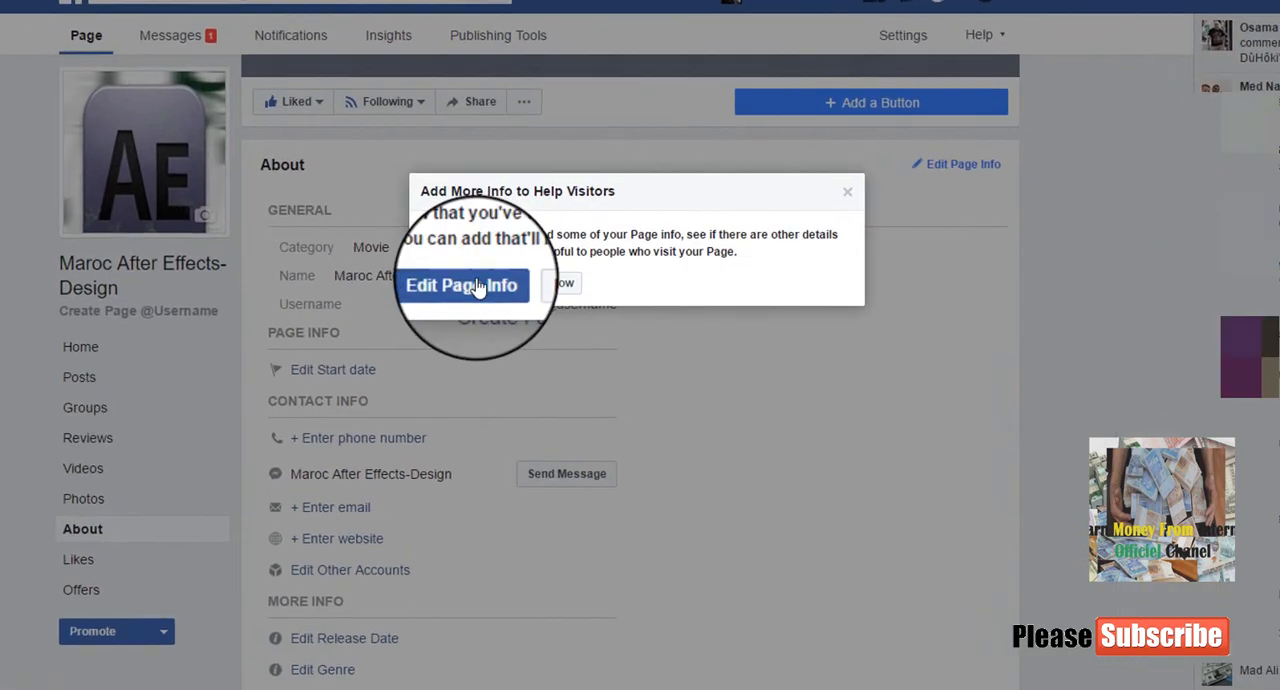
- Open the full Page info for editing, replace the Page name with "كل يوم جديد" and save the change
left_click(478, 287)
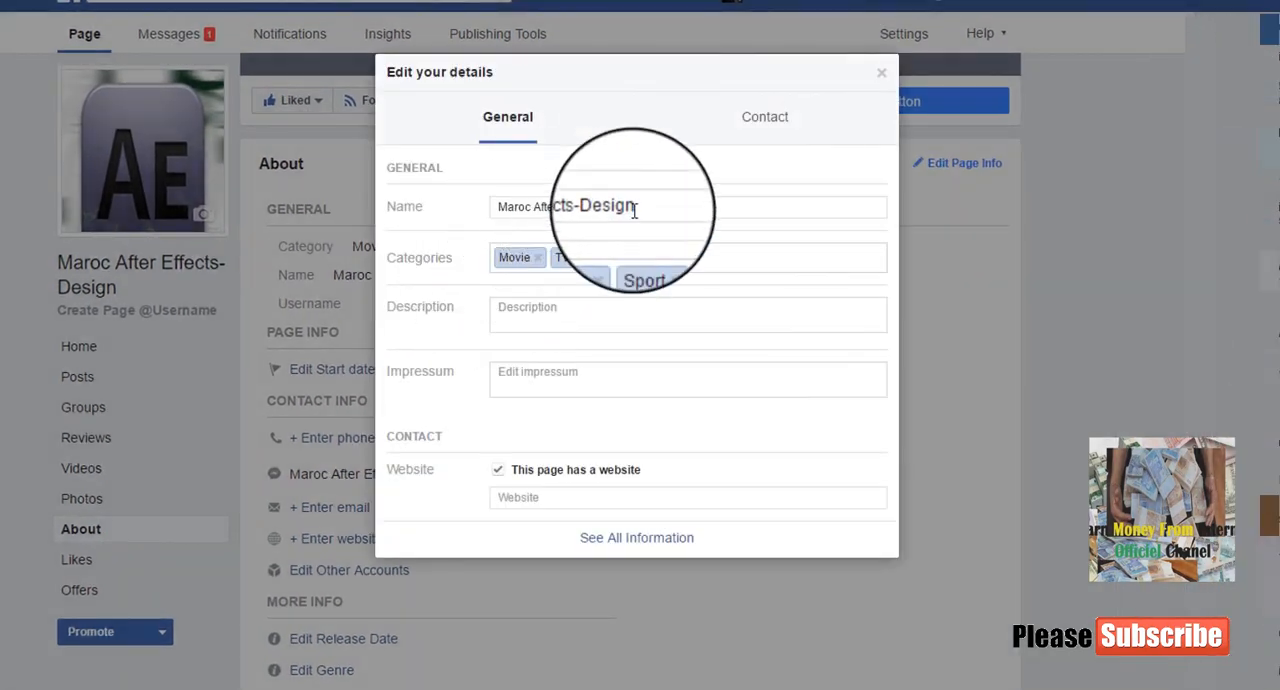
left_click_drag(635, 207, 486, 207)
left_click(687, 207)
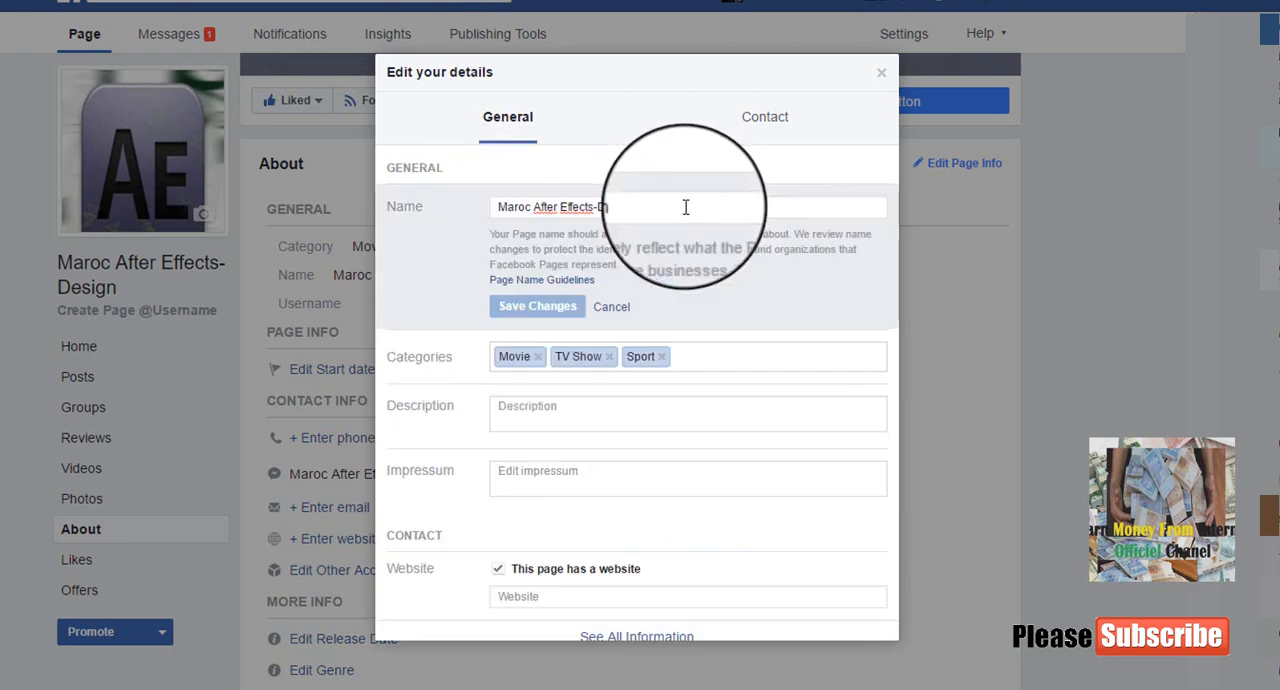
left_click_drag(688, 207, 480, 206)
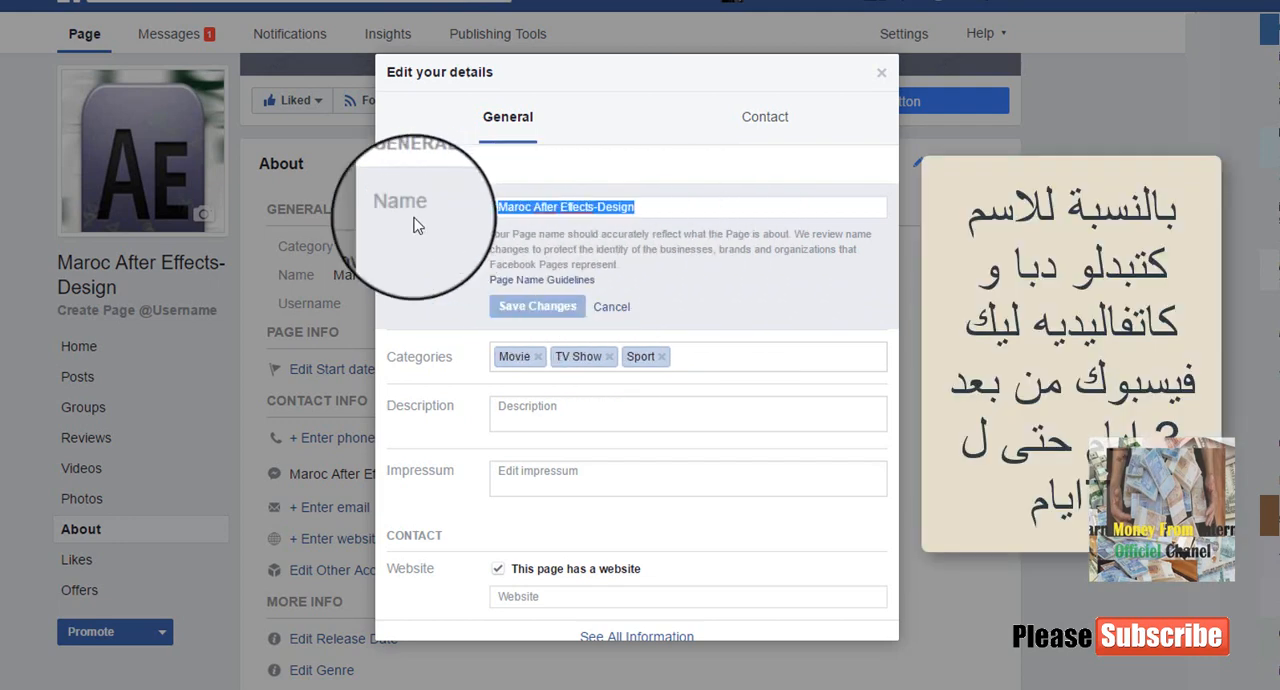
key("BackSpace")
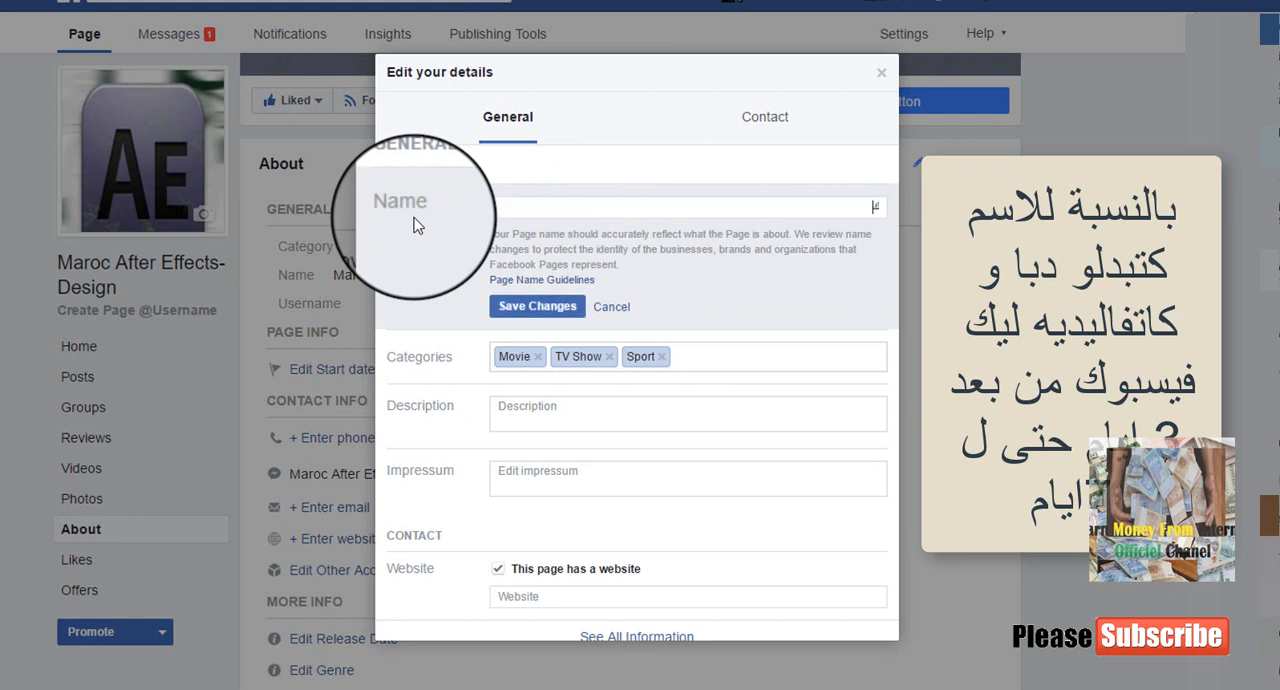
type("كل يوم جديد")
left_click(537, 306)
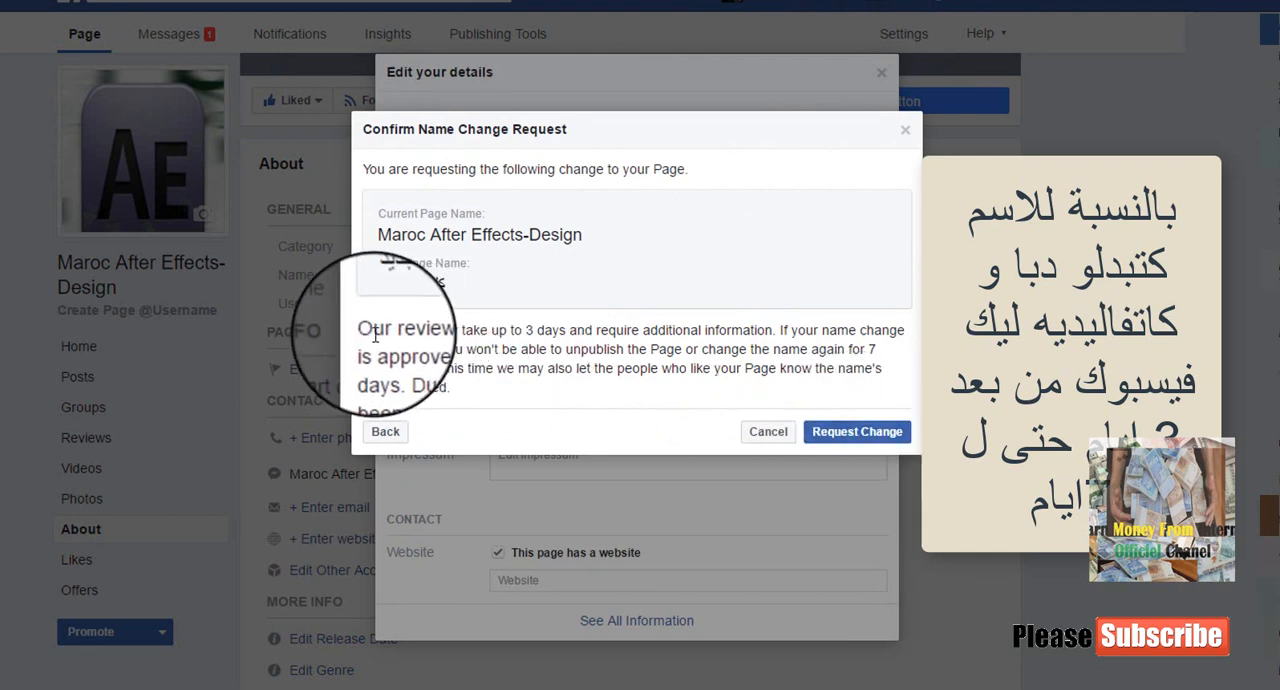
- Read the name change review terms, submit the name change request and close the acknowledgement
left_click_drag(363, 332, 758, 387)
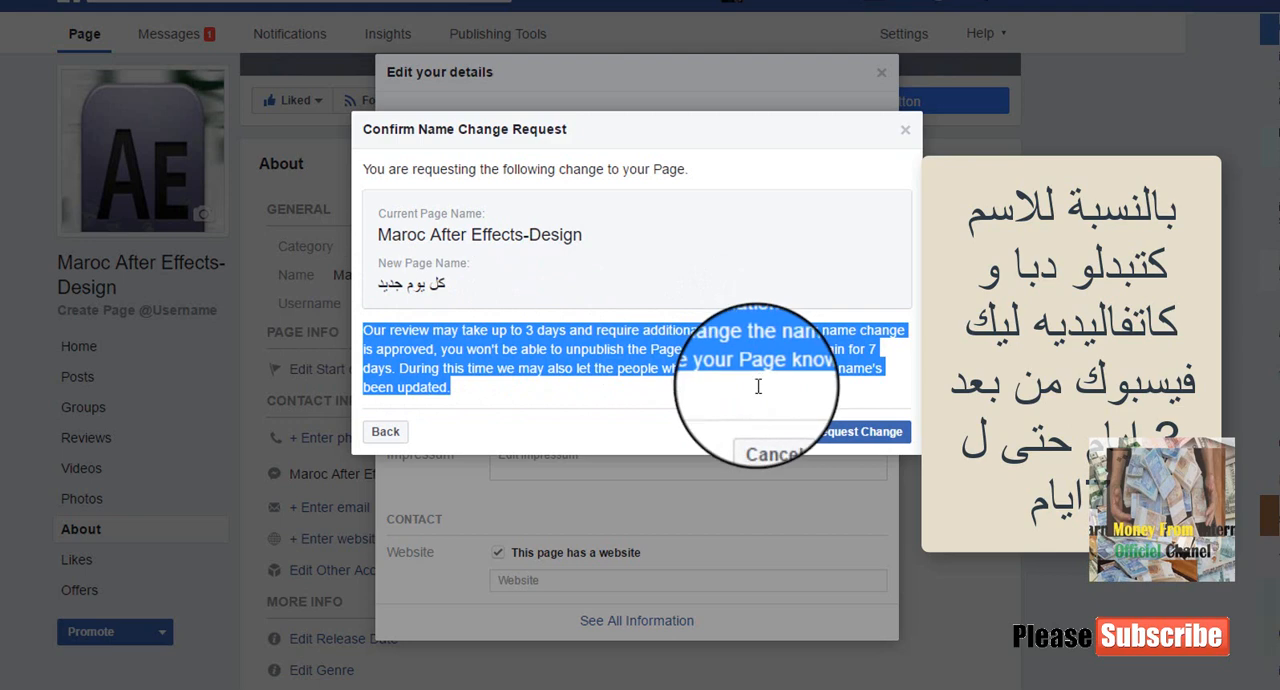
left_click(796, 343)
left_click_drag(522, 330, 709, 350)
left_click(728, 356)
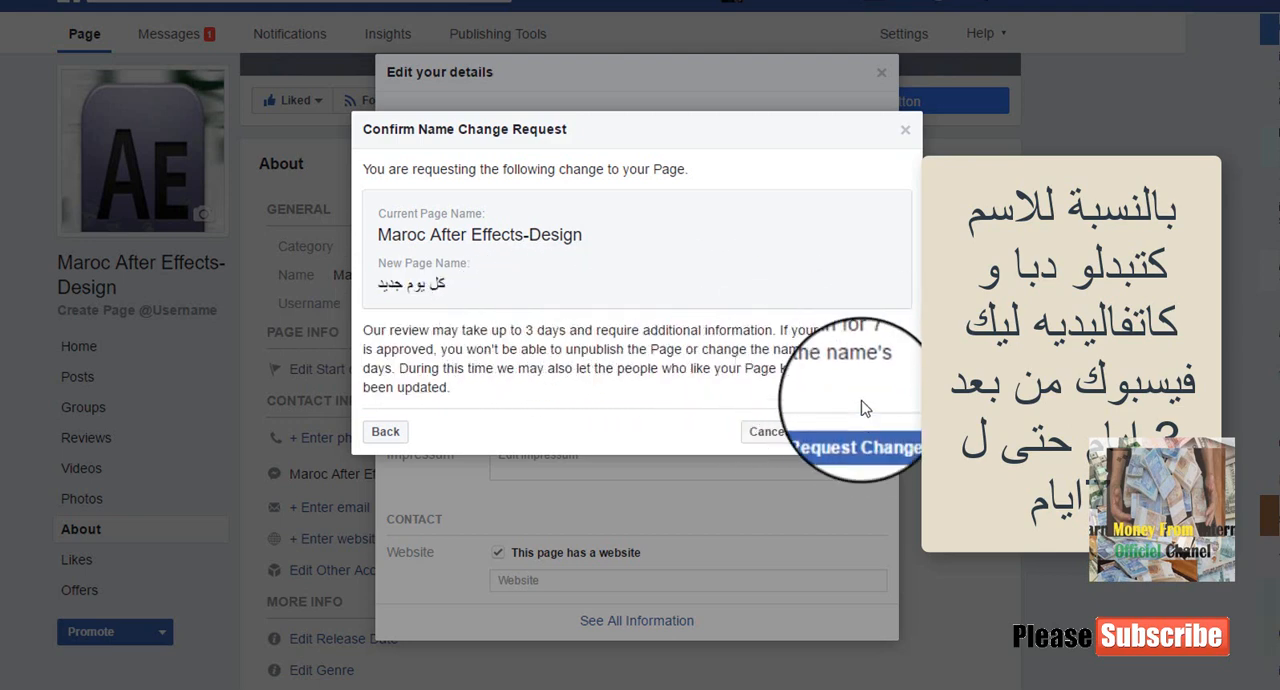
left_click(861, 434)
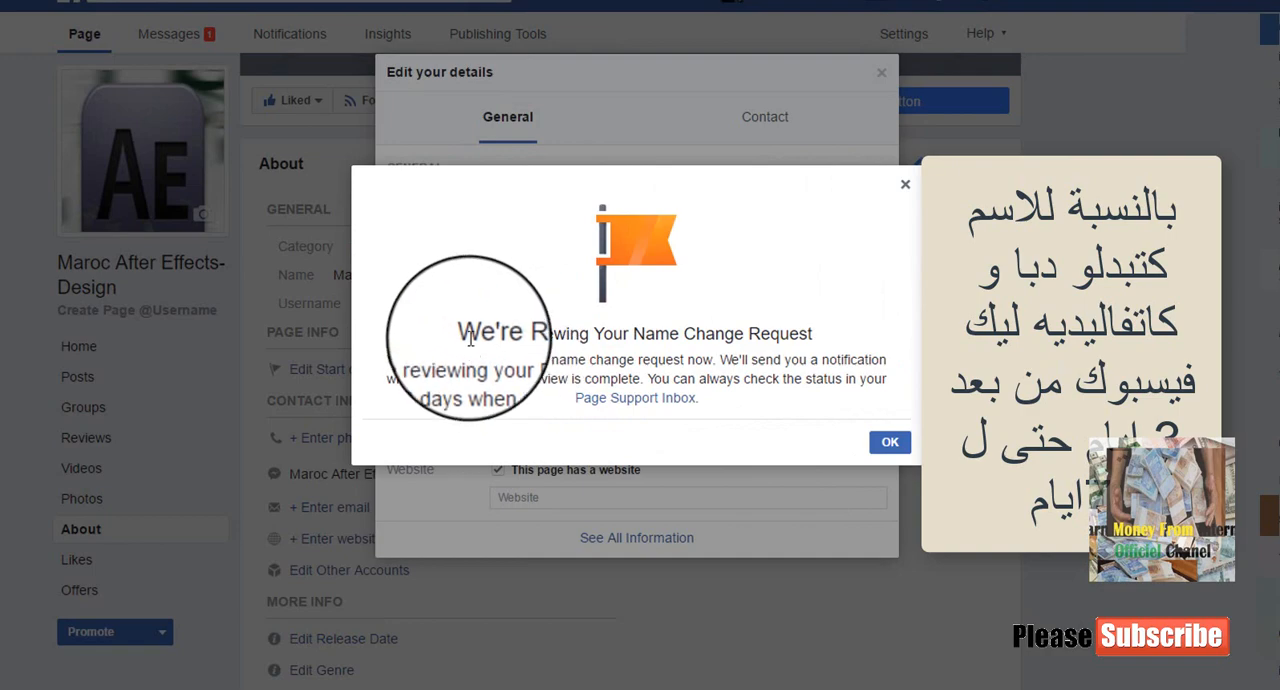
left_click_drag(461, 334, 818, 337)
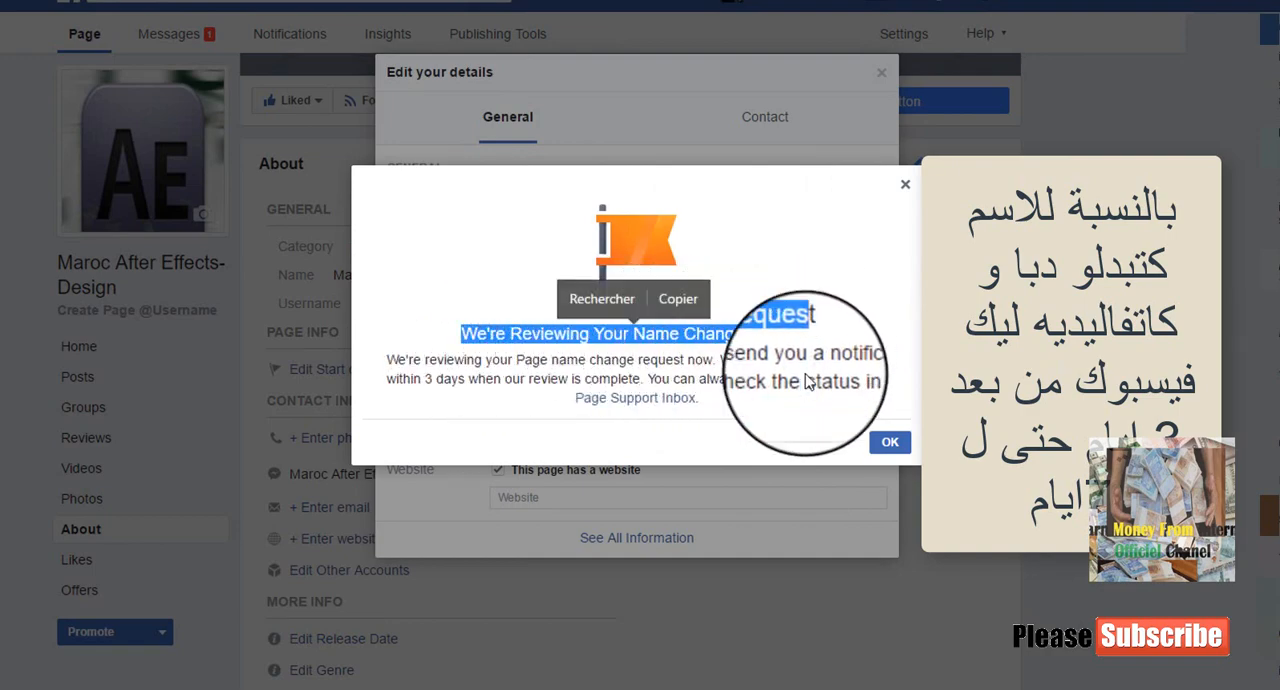
left_click(889, 442)
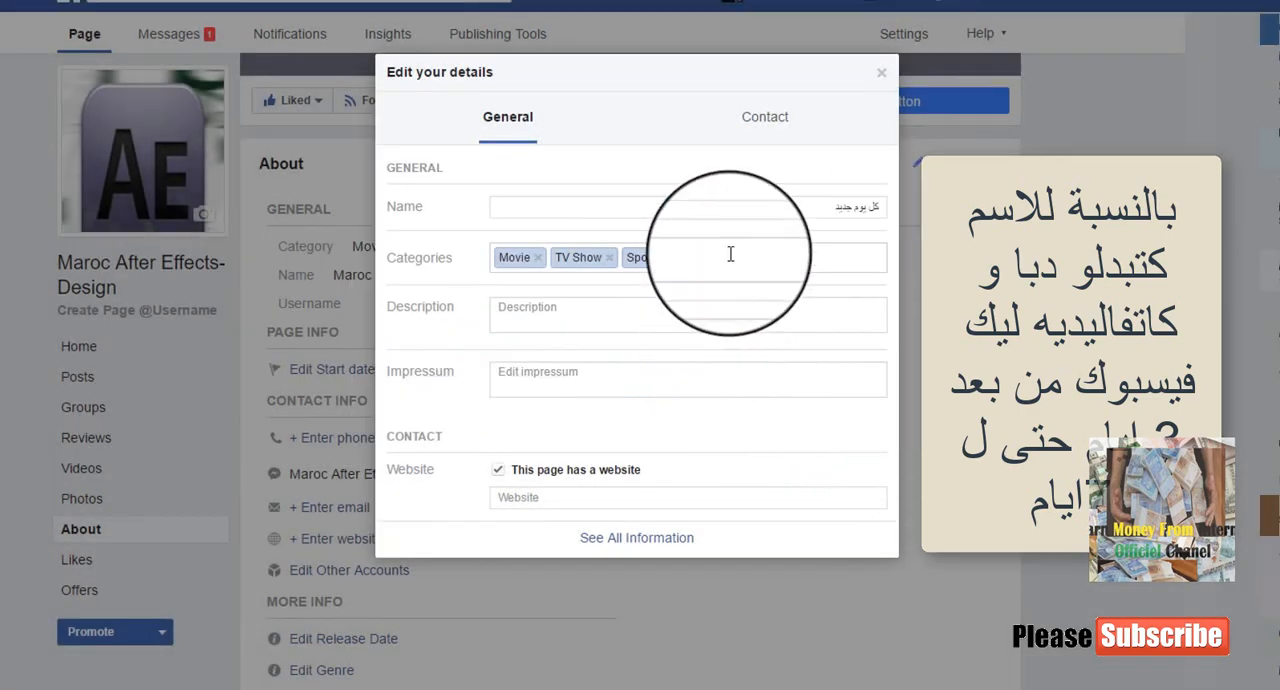
- Start the Page description with the line "كل يوم سيت نشر معلومات مفيدة في جميع الميادين"
left_click(651, 318)
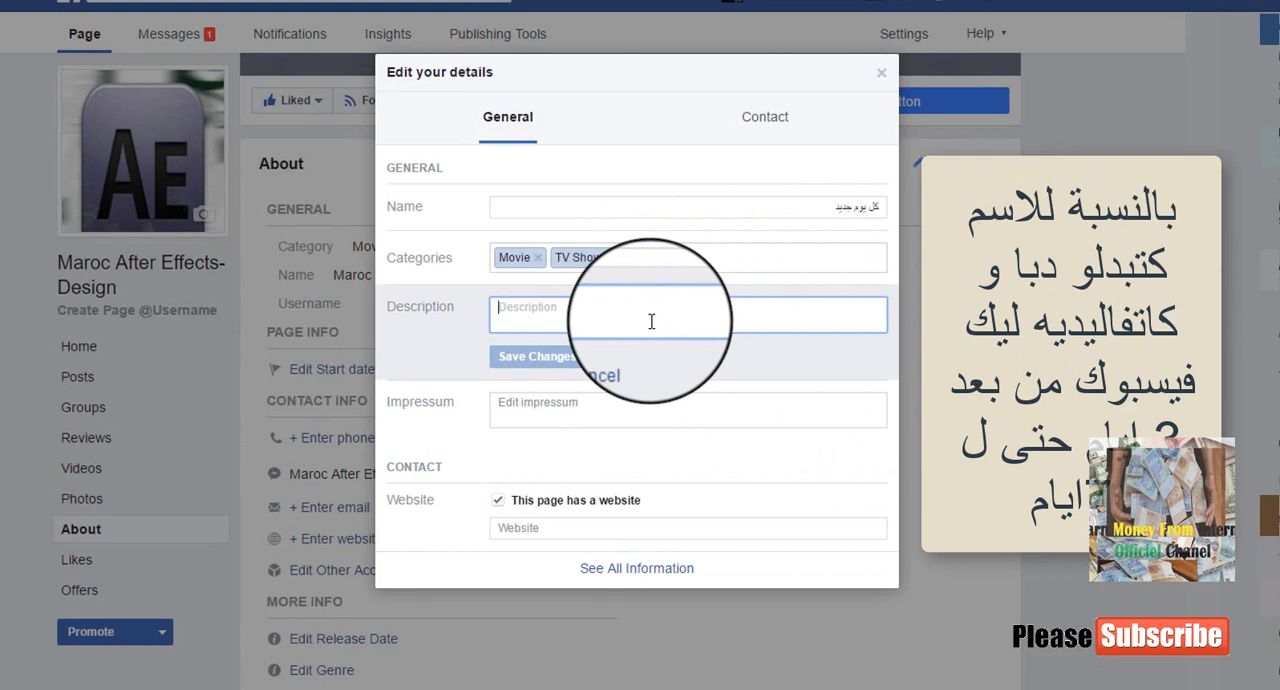
type("كل")
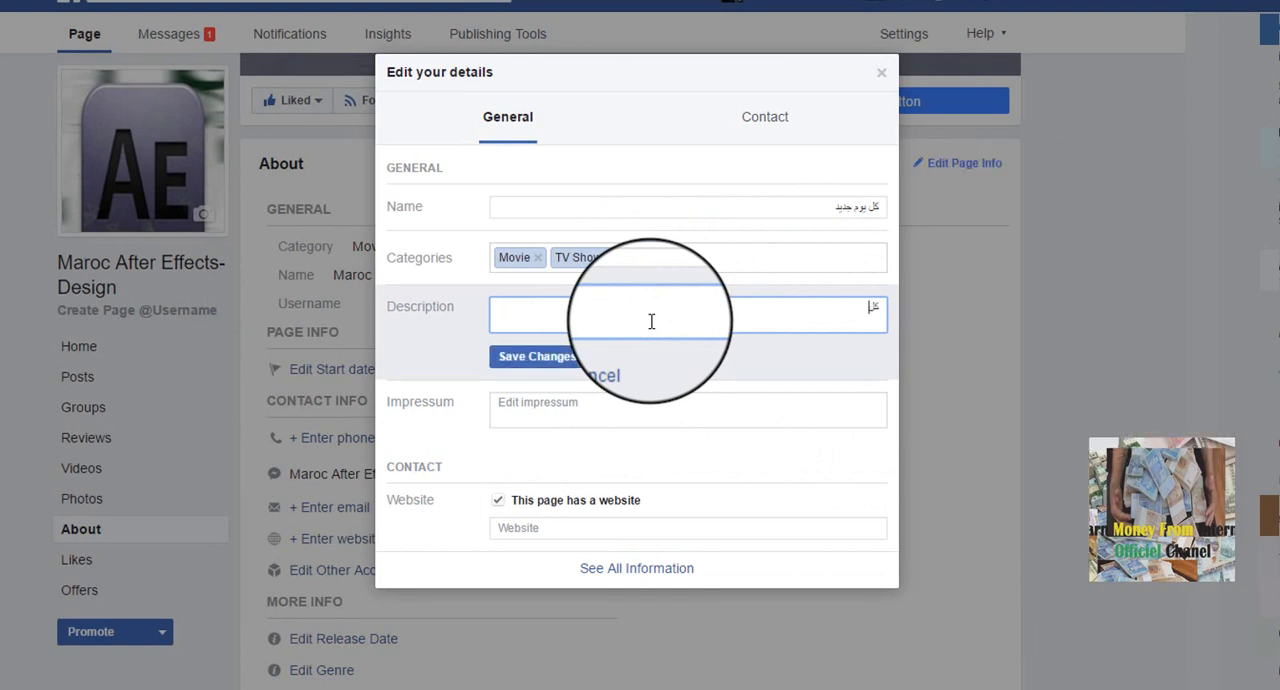
type(" يوم")
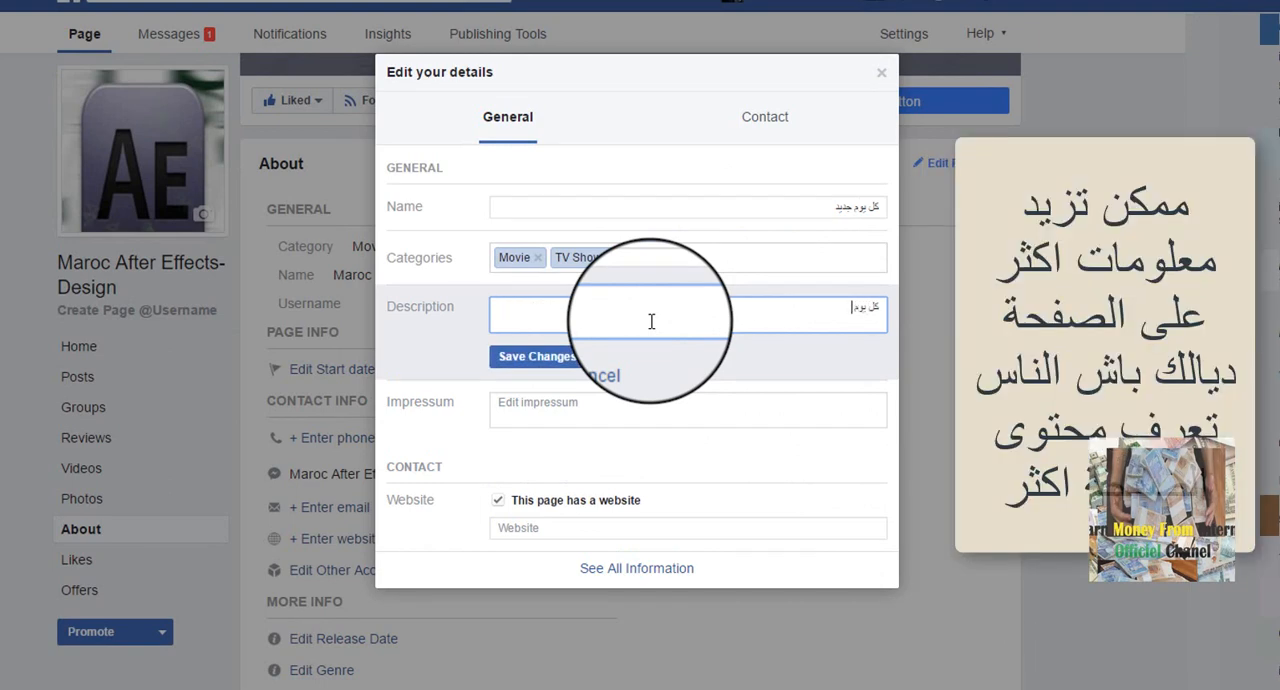
type(" سيت نشر")
type(" معل")
type("ومات")
type(" لك")
type("ف")
type(" في جم")
type("يع")
type(" مس")
type("حة انتون")
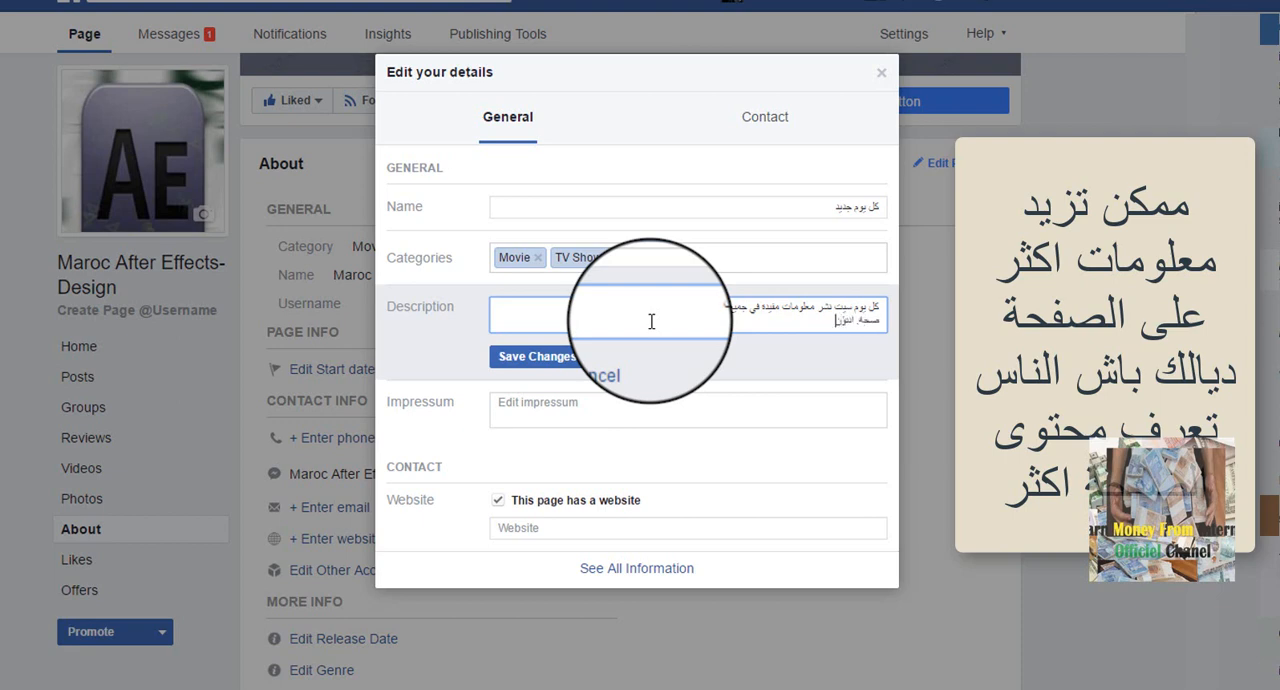
type("نت")
- Add a second description line listing the topics "صحة. انترنت. اخبار. معلوميات. الدراسة. المطبخ...الخ"
key("BackSpace")
key("BackSpace")
key("BackSpace")
type("ر")
type("نت")
type(". اخبا")
type("ر. ")
type("معلومات")
type(", د")
type("ال")
type("دراس")
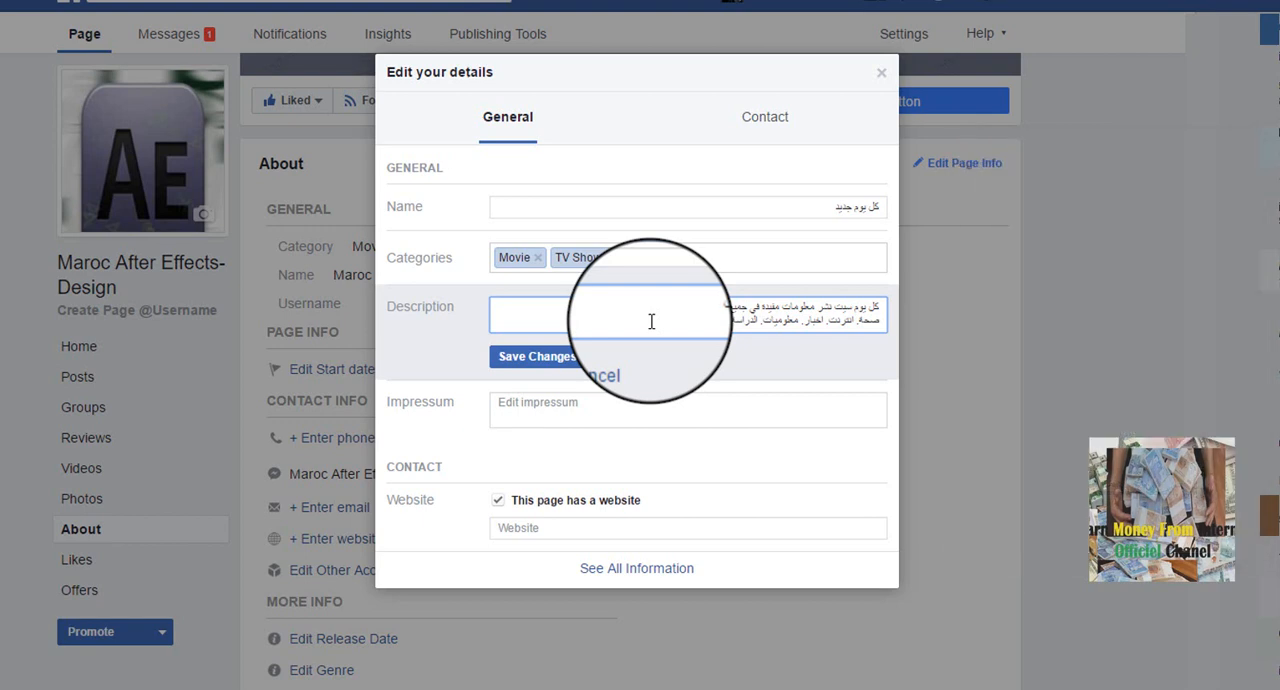
key("Return")
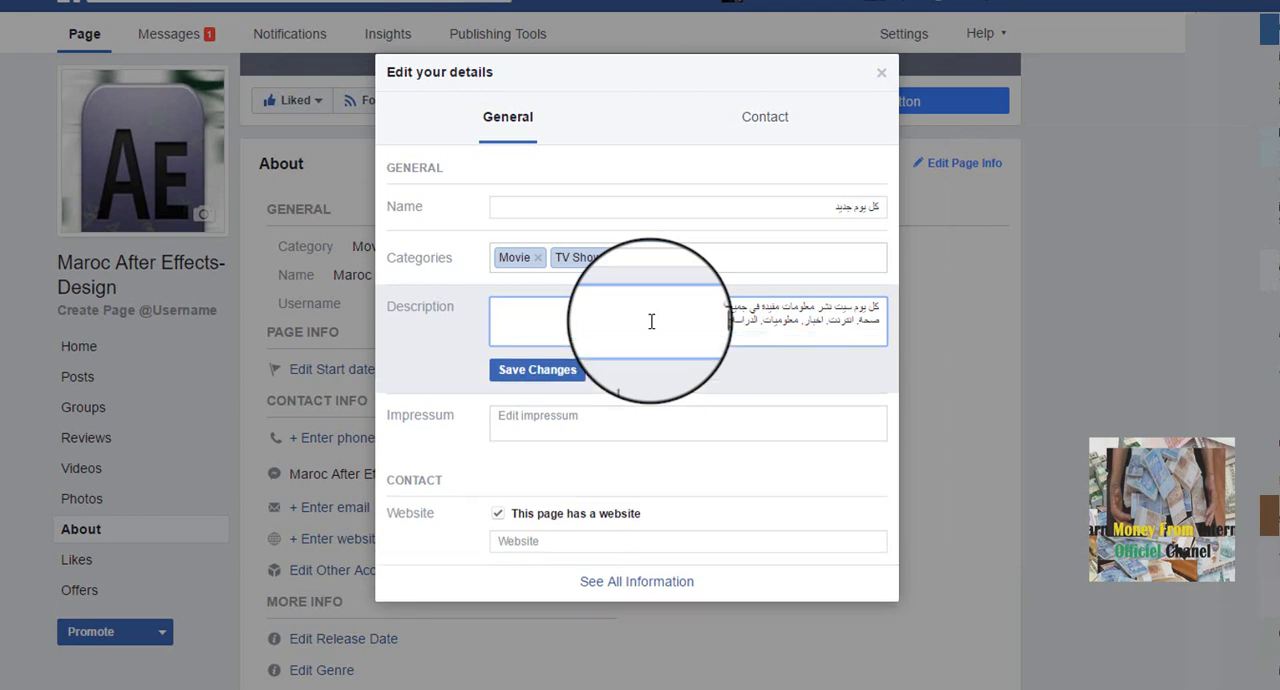
type("...الخ")
- Enter "نتمنى ان يعجبكم محتوى الصفحة و مشاركتها مع اصدقائكم" as the Page's Impressum
left_click(645, 424)
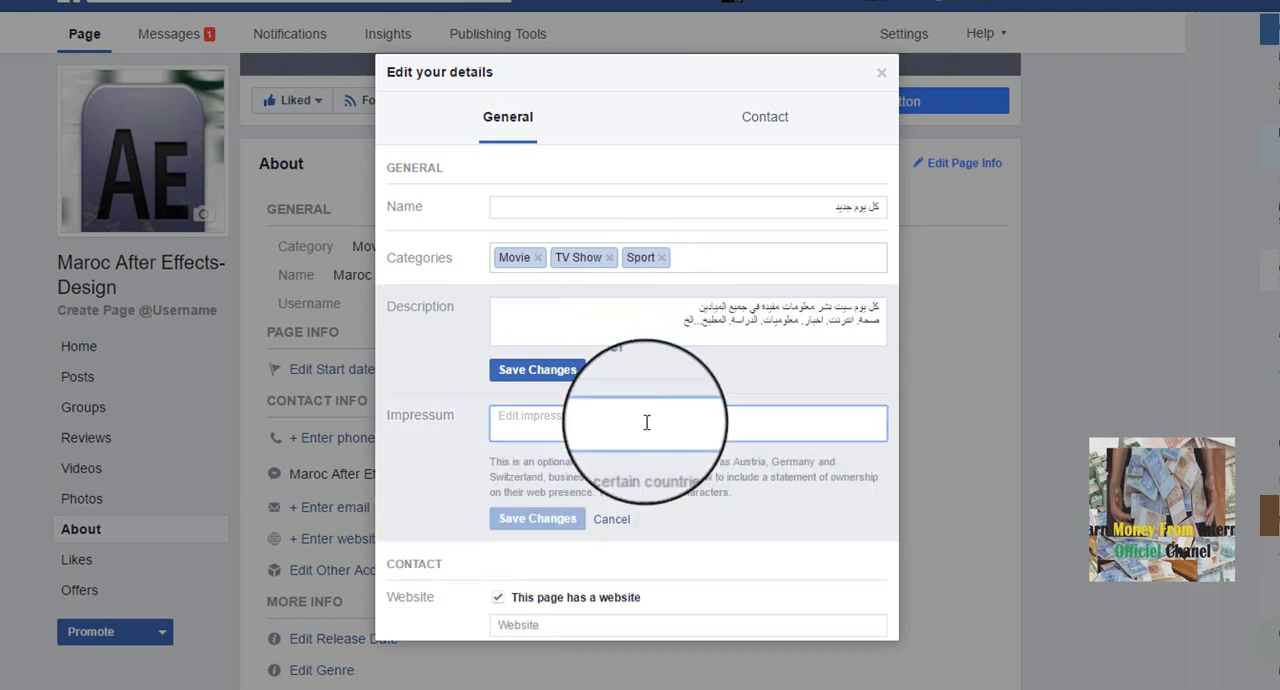
type("نتمنى ")
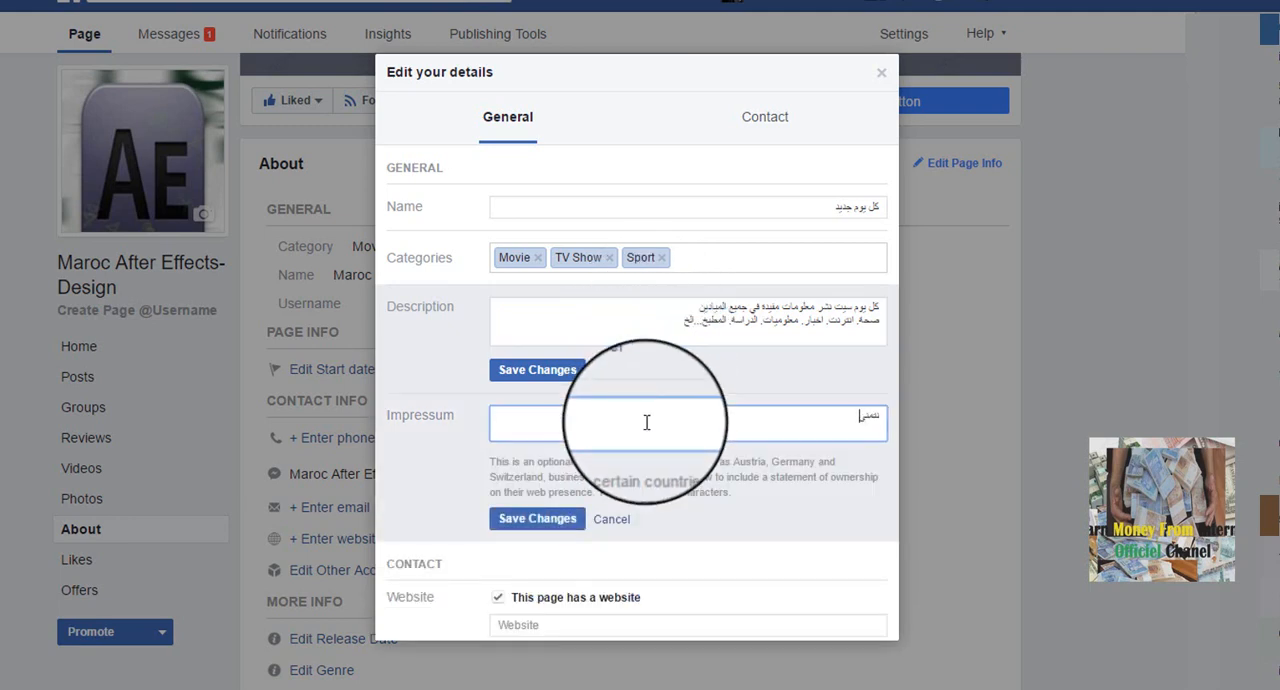
type("ان")
type(" ت")
type("جبكم")
type(" محت")
type("و")
type("ى الصف")
type("حة و")
type(" مشاركة ا")
type("صدقائ")
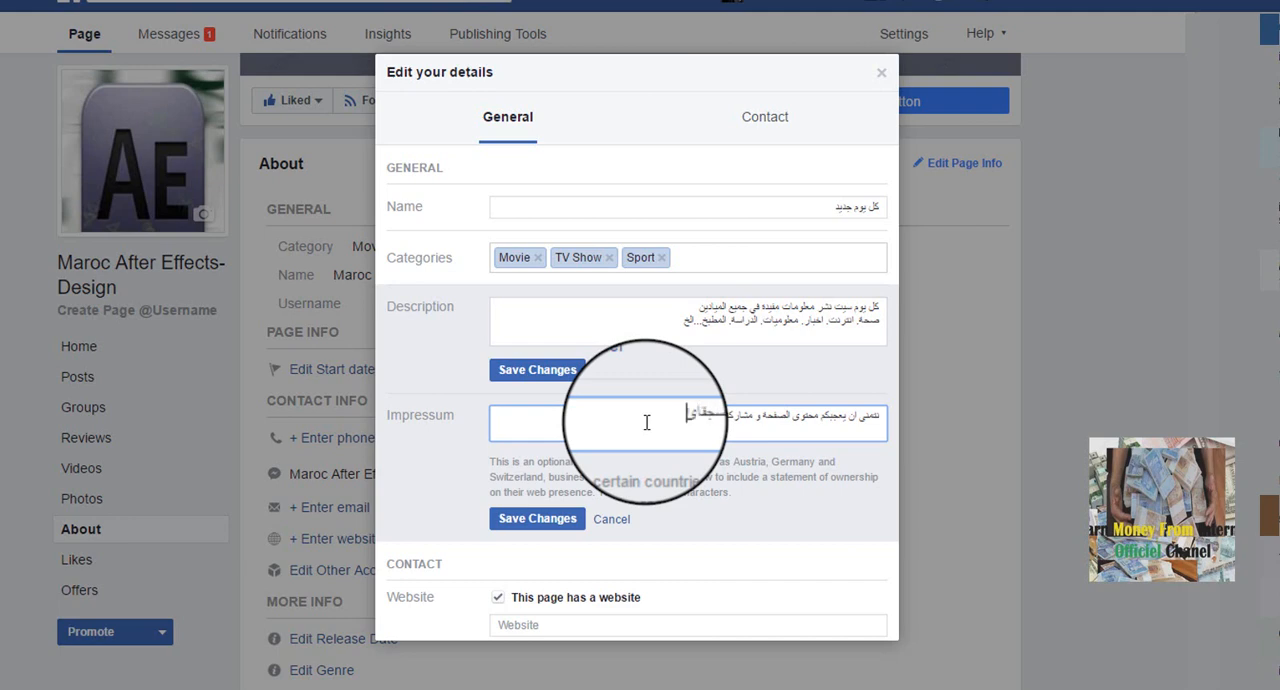
key("BackSpace")
key("BackSpace")
key("BackSpace")
key("BackSpace")
key("BackSpace")
type("دقائكم")
- Enter shophereuk.ml/wp as the Page's website in the contact details
scroll(653, 420, "down", 1)
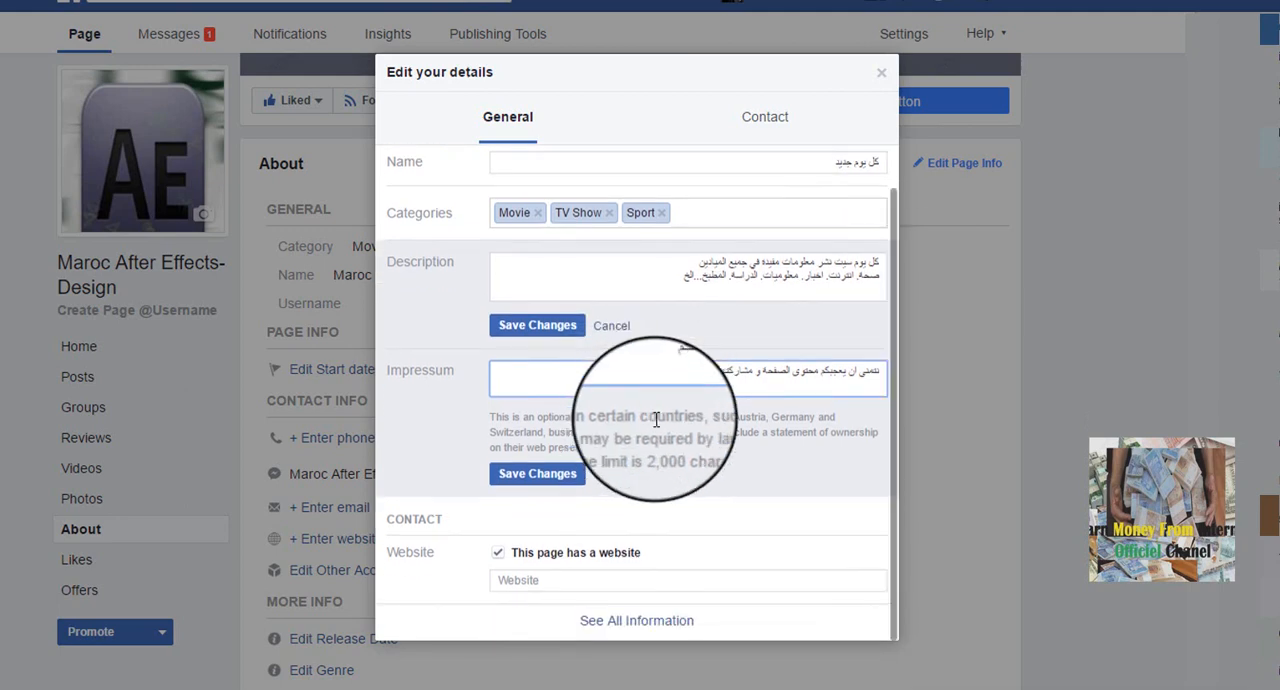
left_click(577, 580)
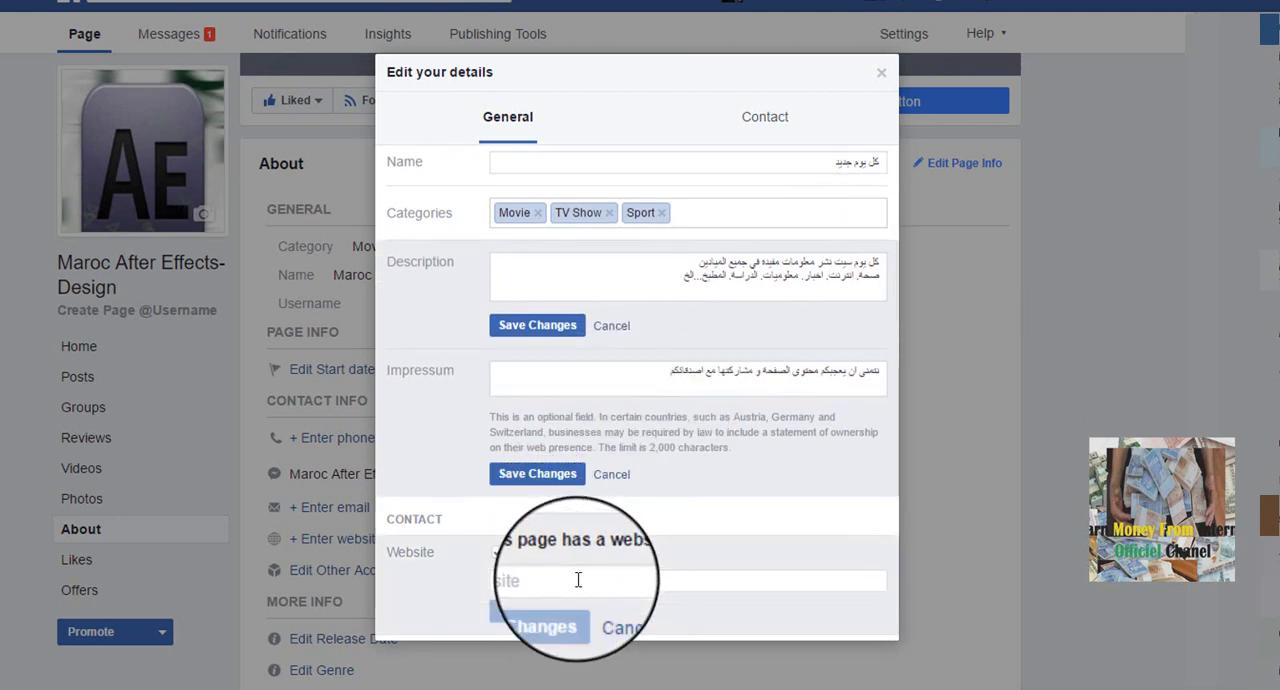
type("w")
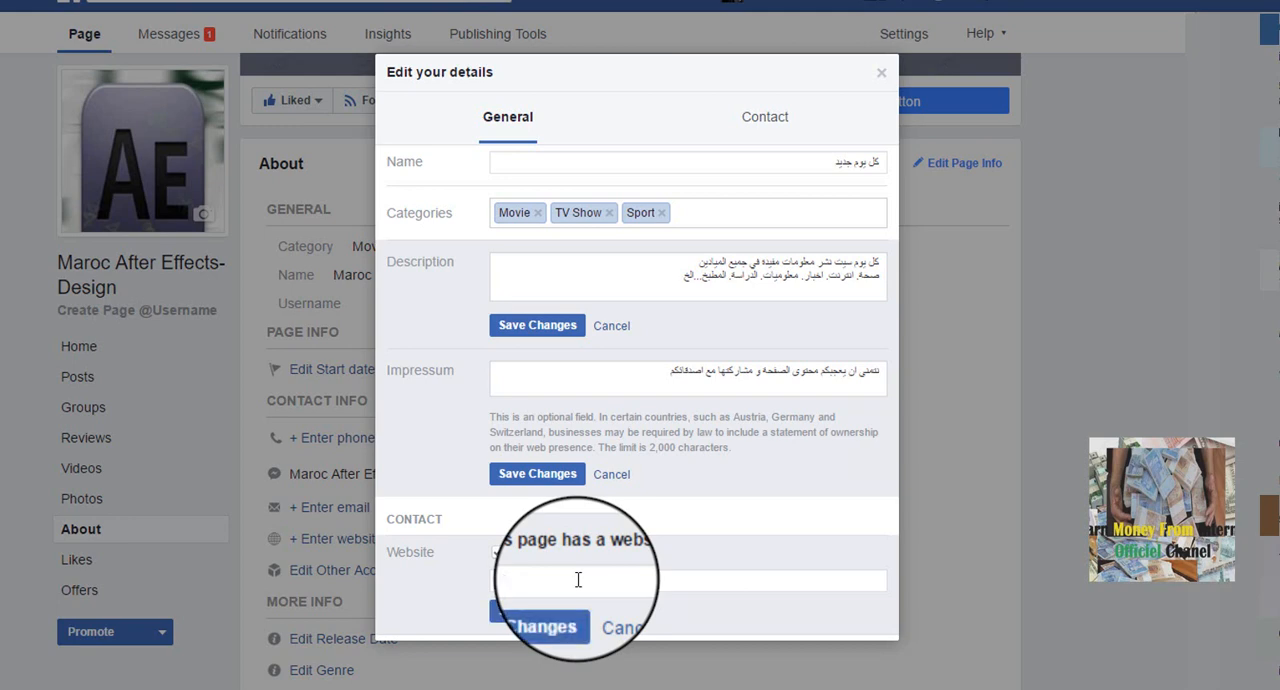
type("hereuk.")
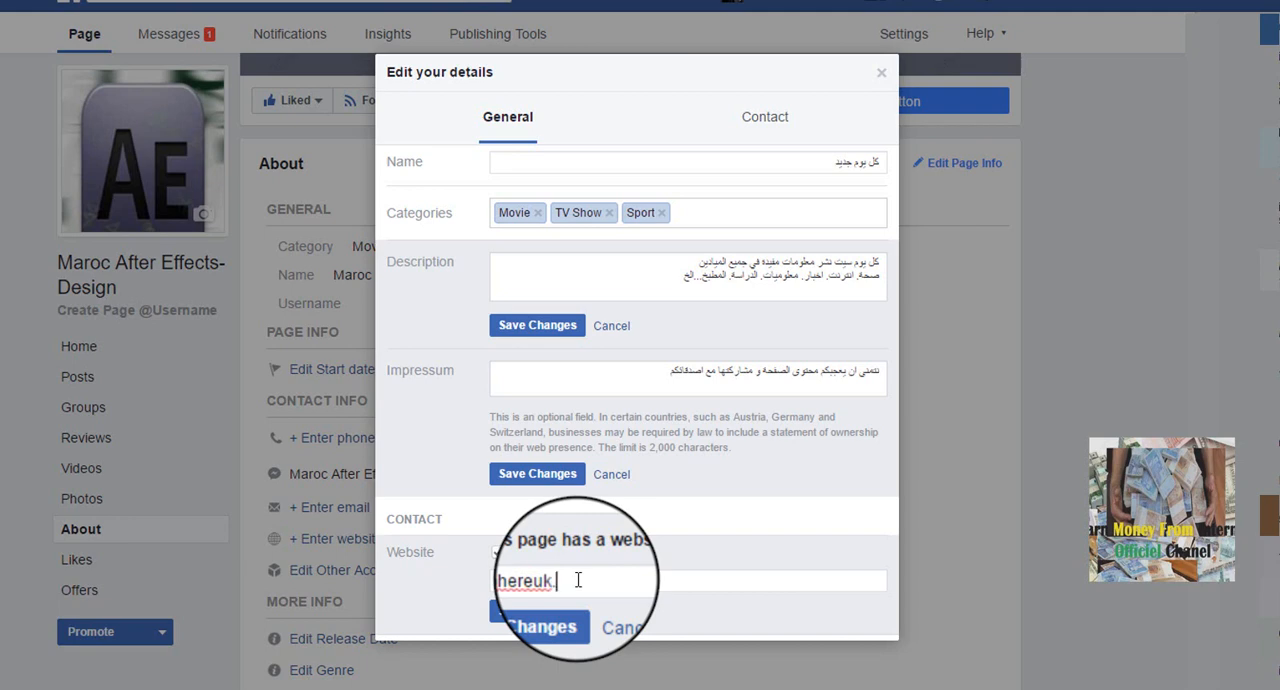
type("ml/wp")
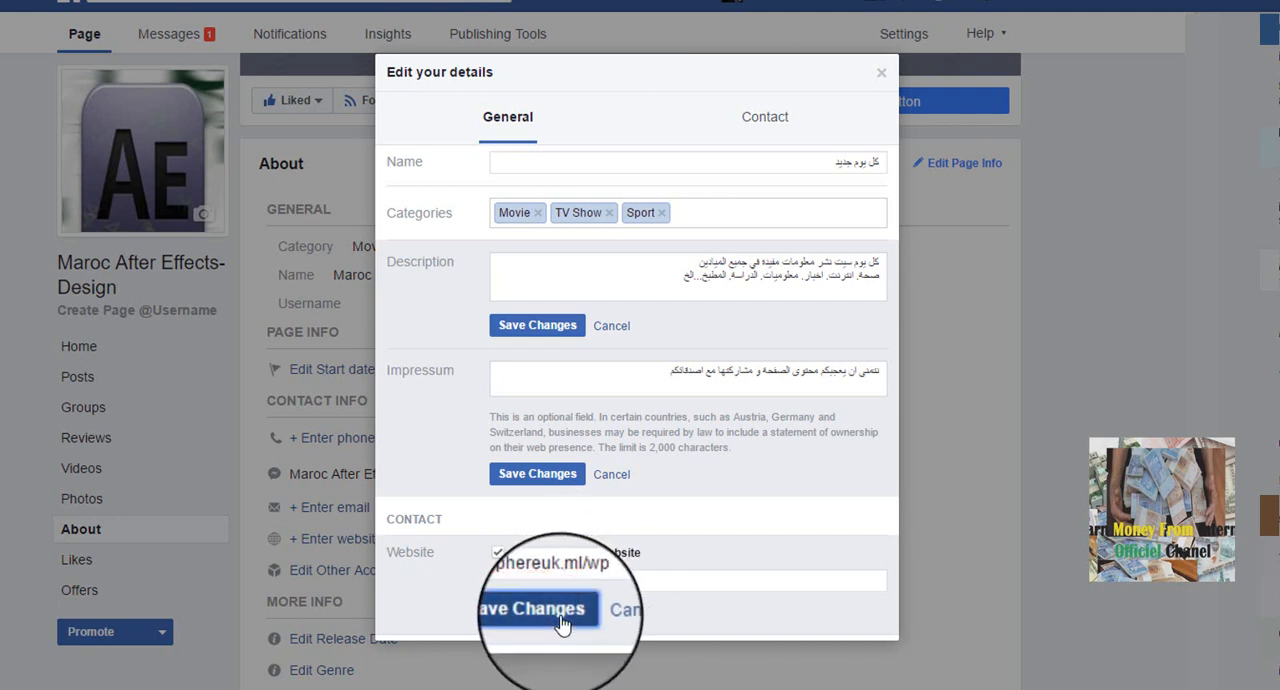
- Save the website, Impressum and description changes
left_click(563, 624)
left_click(558, 484)
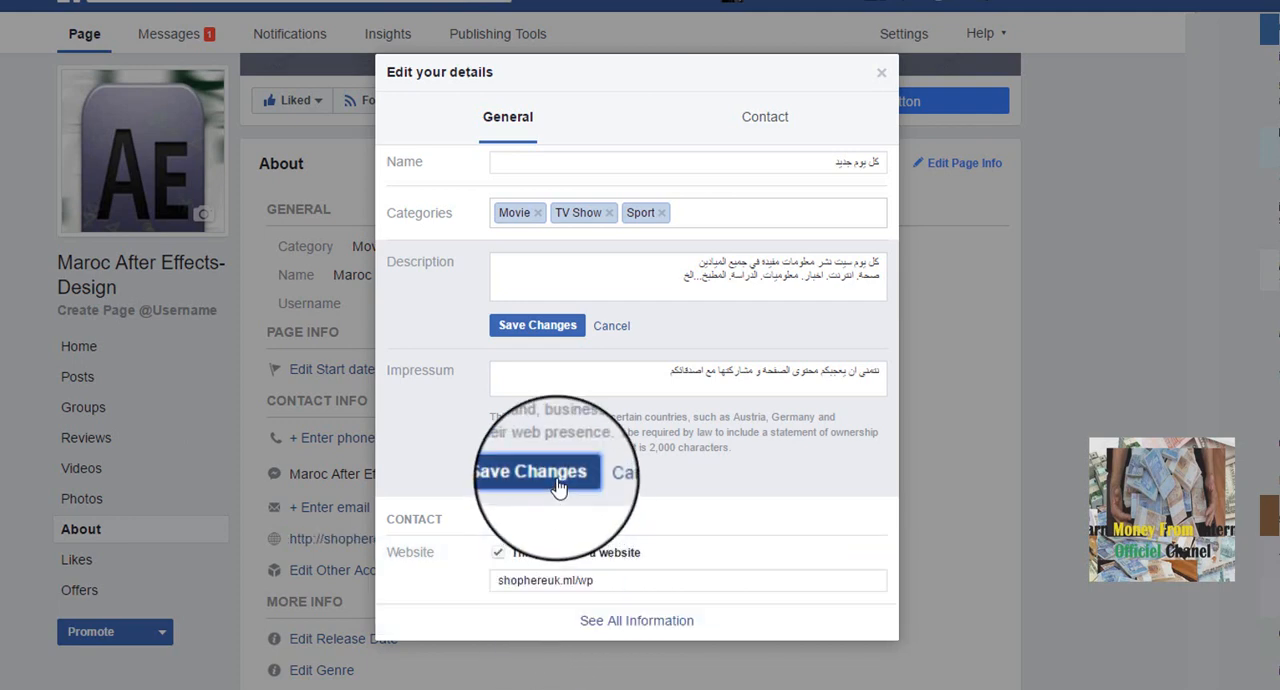
left_click(546, 372)
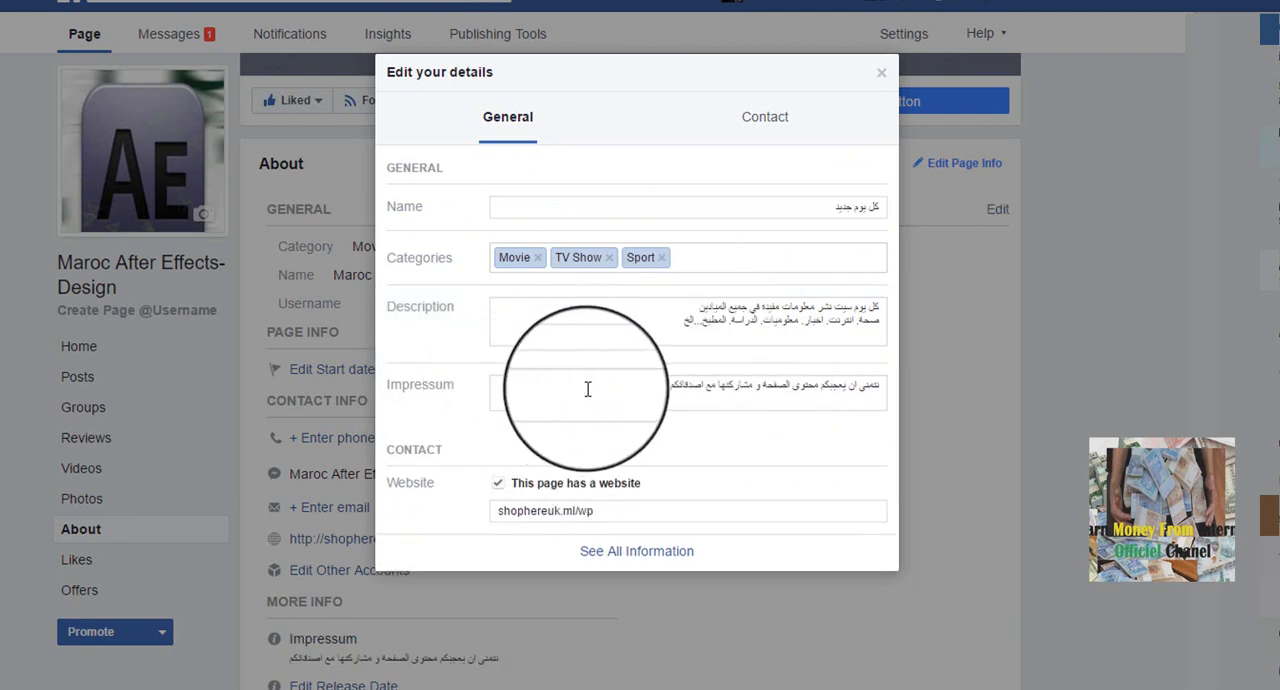
- Copy the Page's website address, open it in a new browser tab and look over the site's home page
triple_click(538, 511)
right_click(538, 511)
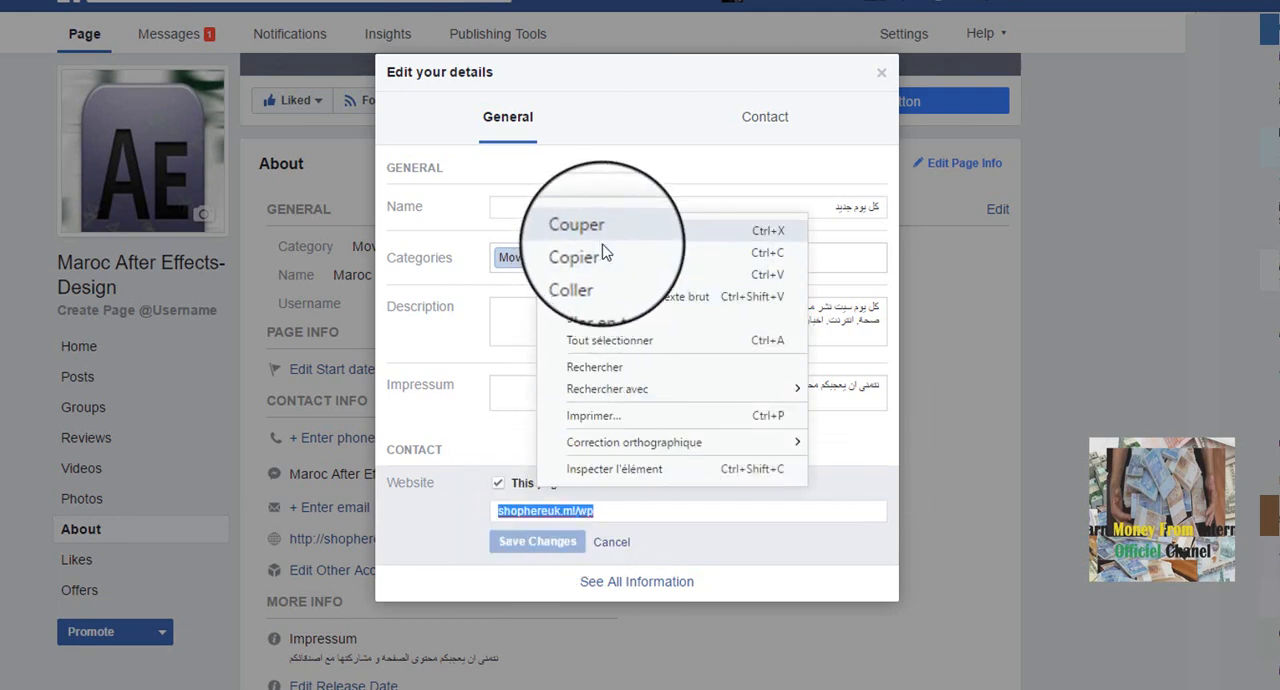
left_click(603, 254)
left_click(358, 0)
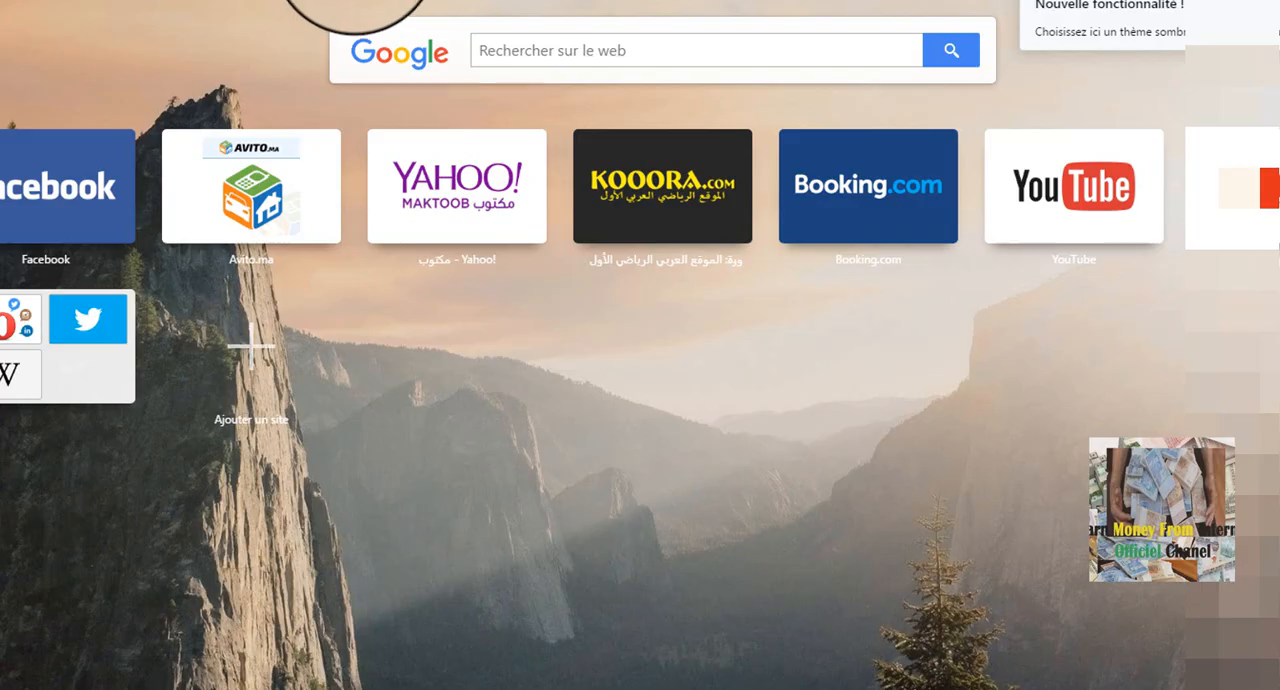
right_click(355, 0)
left_click(443, 65)
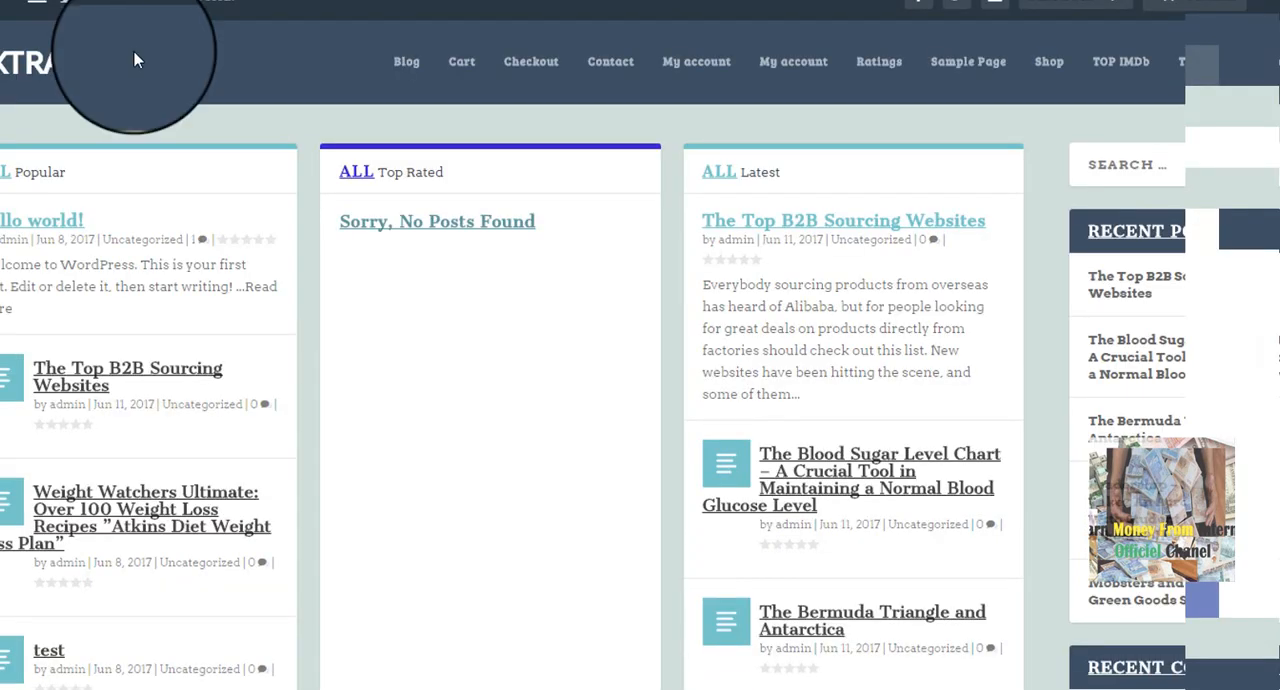
scroll(640, 400, "down", 5)
scroll(640, 400, "up", 5)
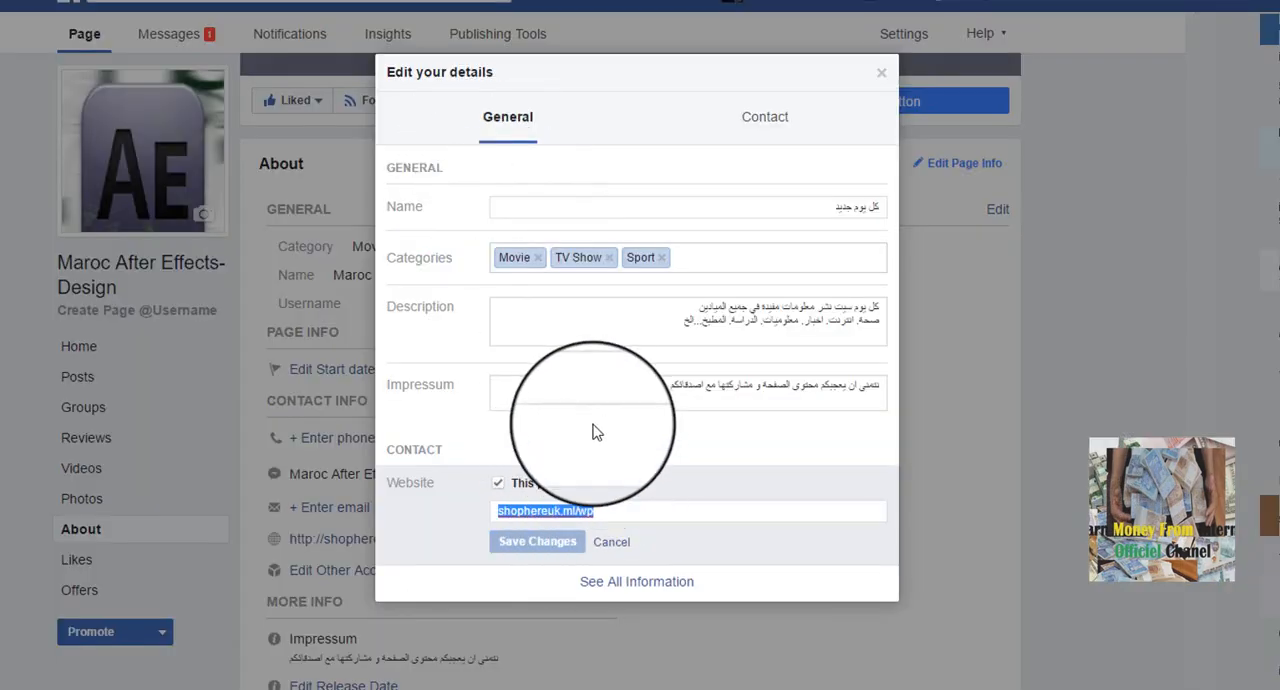
- Return to the Facebook Page, close the details editor and review the About section
left_click(591, 429)
scroll(677, 489, "down", 1)
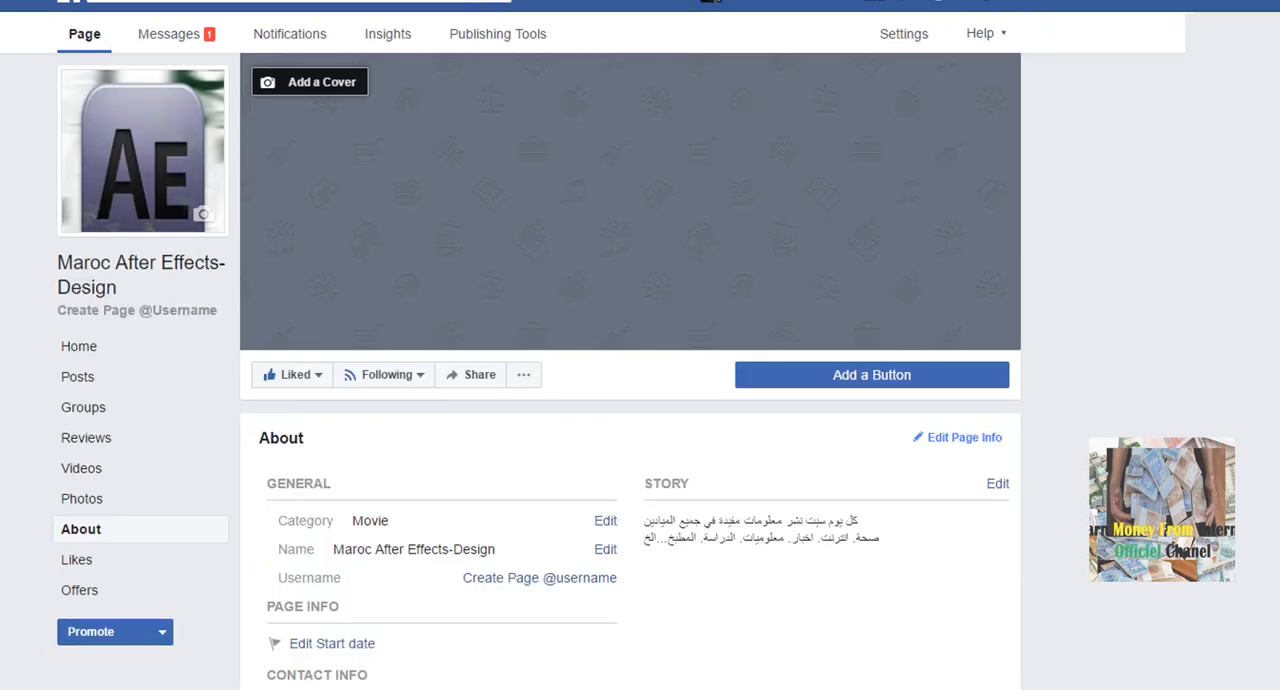
scroll(436, 237, "down", 2)
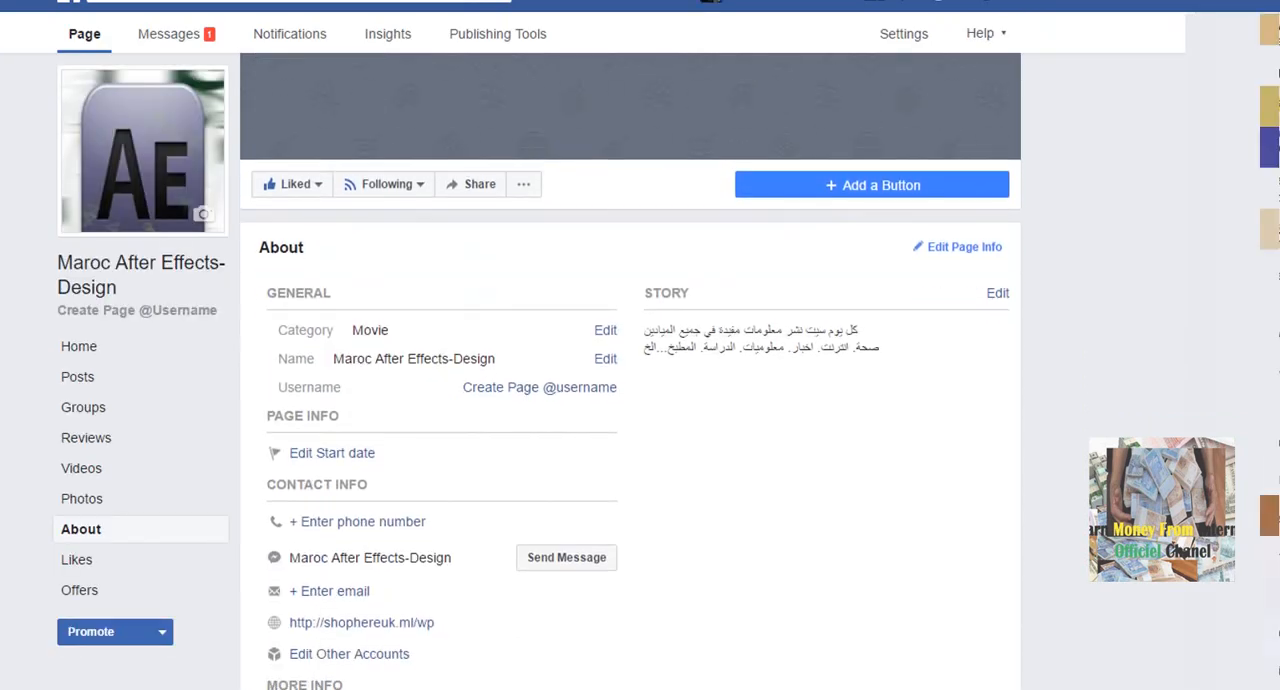
- Try to edit the Page name again from the About section, read the notice and dismiss it
left_click(605, 362)
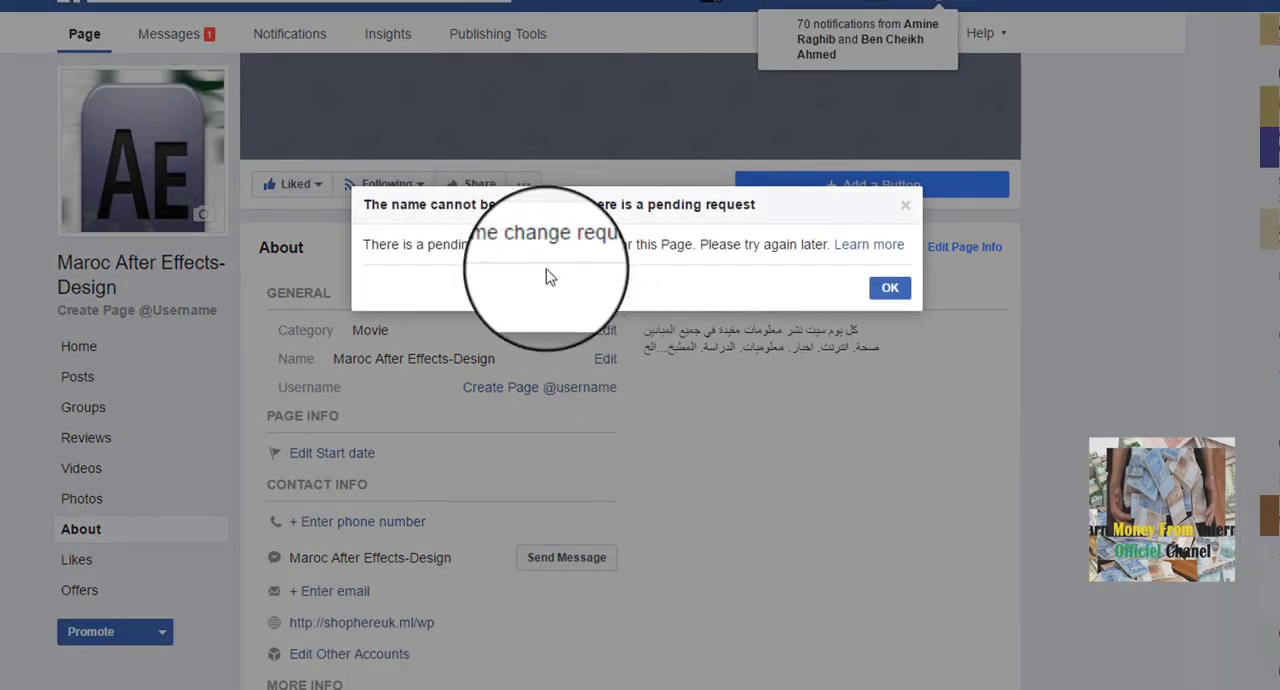
left_click_drag(372, 248, 738, 242)
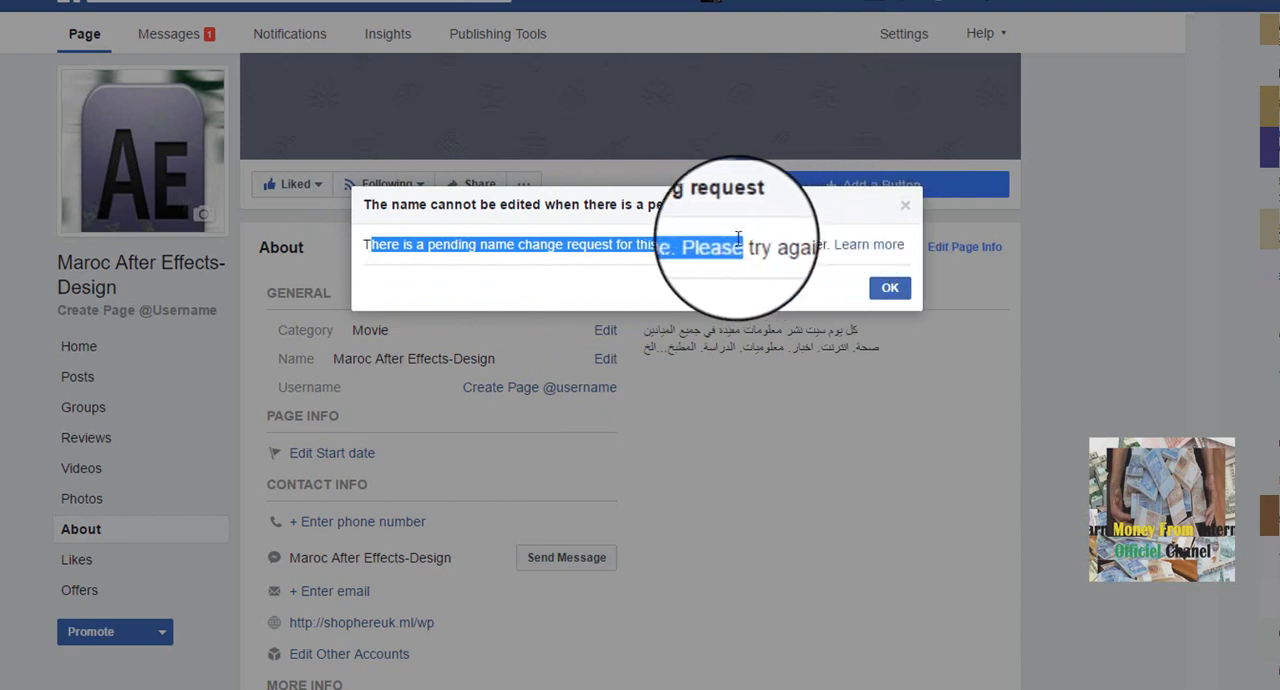
left_click(748, 229)
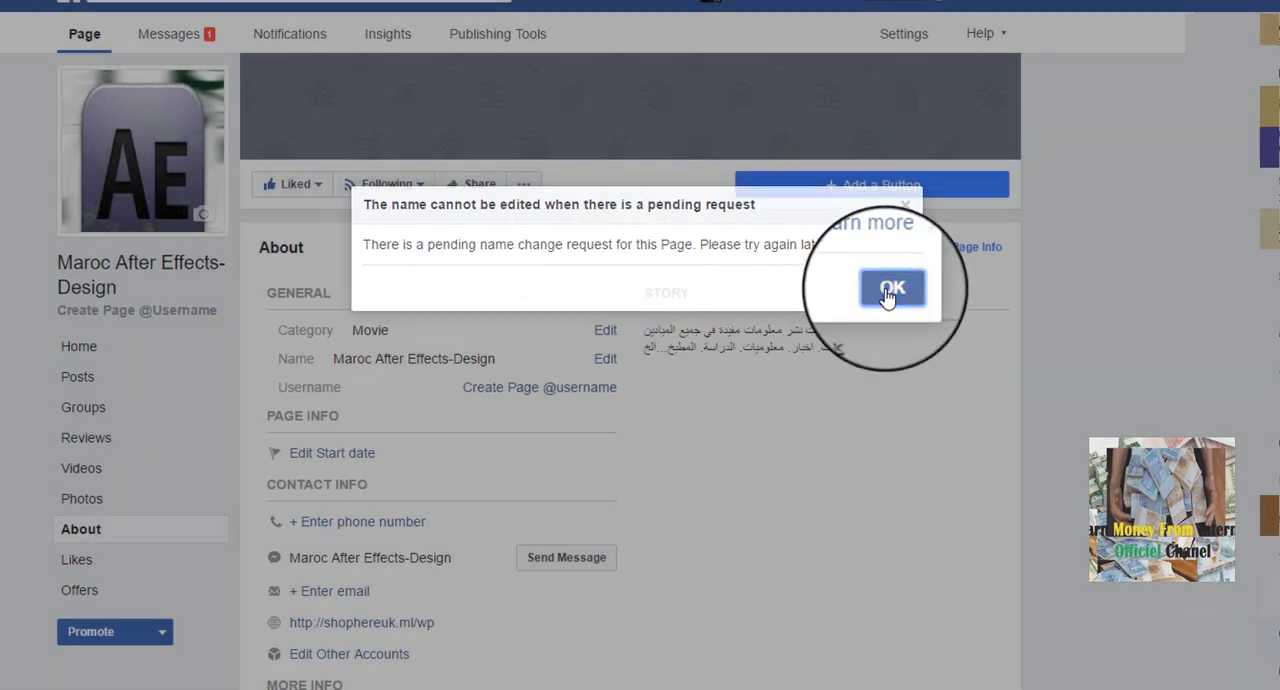
left_click(889, 290)
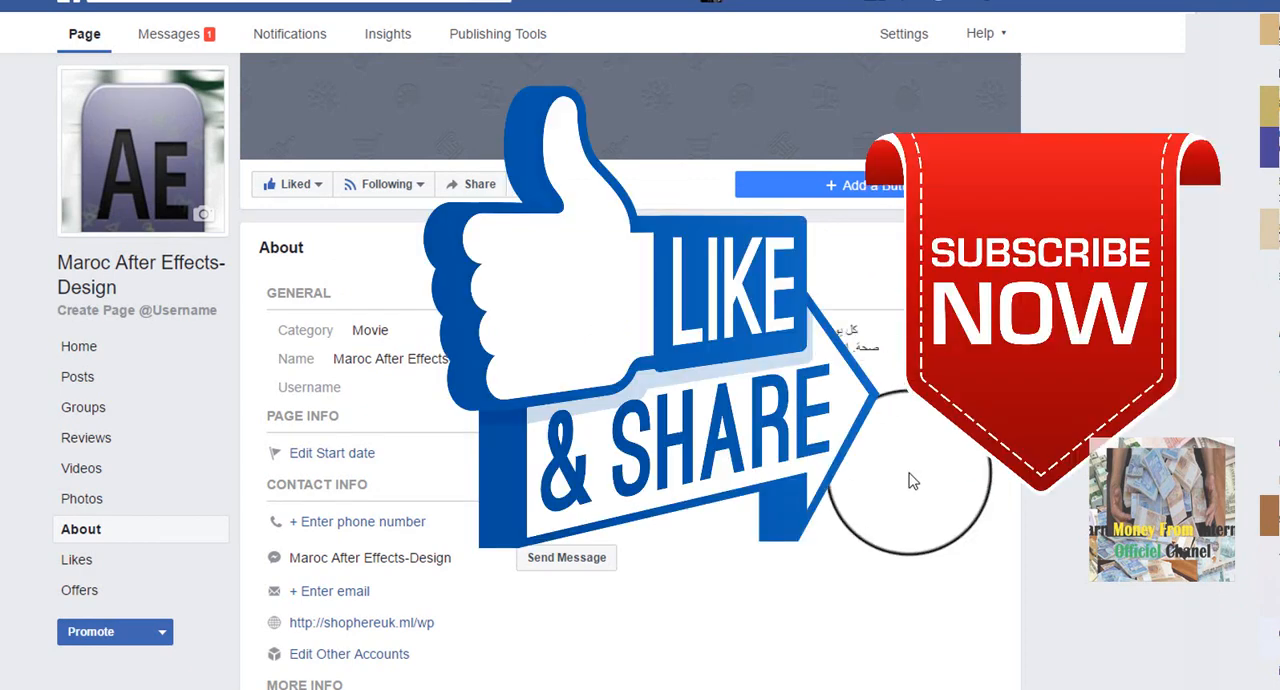